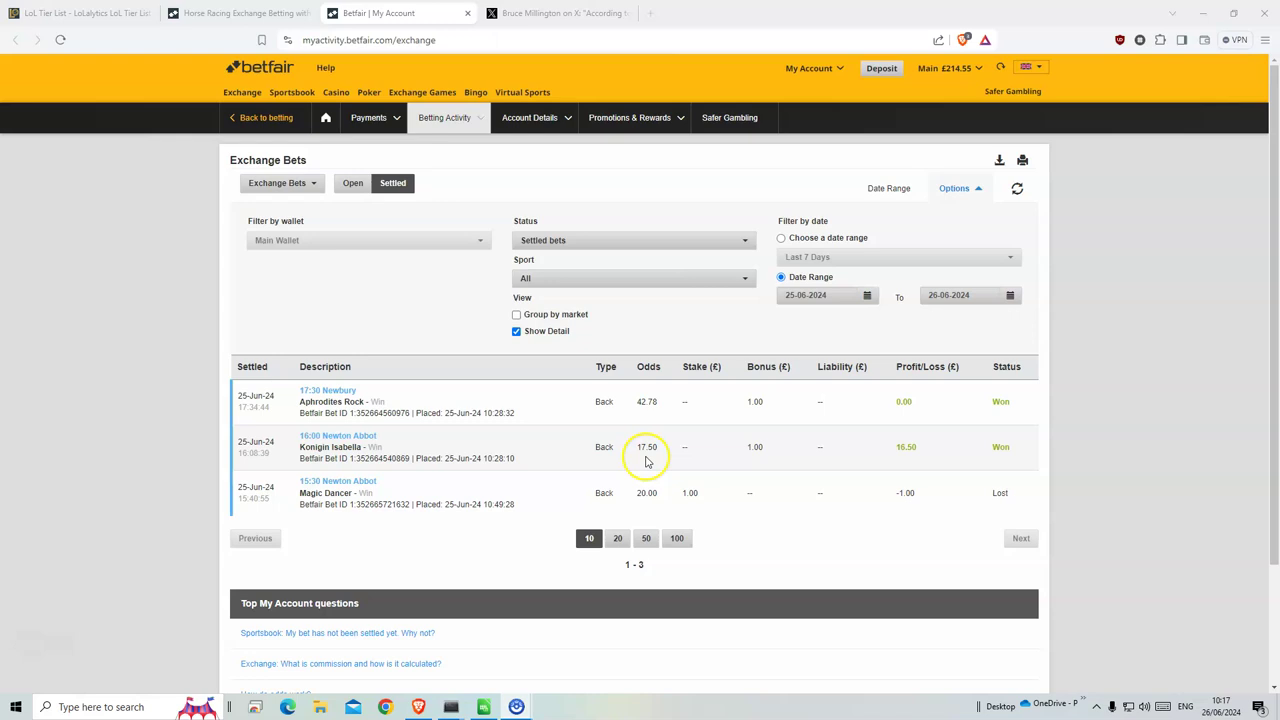
# Place the Calc value-picks sheet on the right half beside Betfair's horse racing page
pyautogui.doubleClick(637, 447)
pyautogui.click(660, 465)
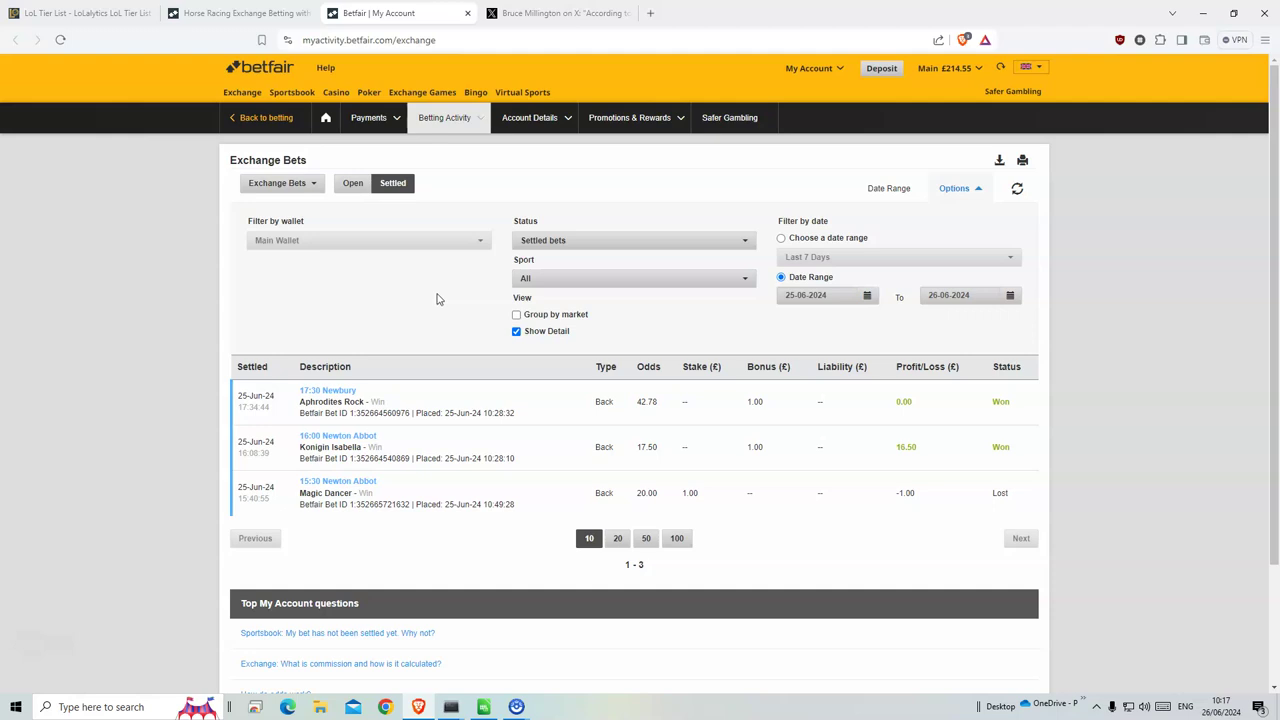
pyautogui.click(265, 16)
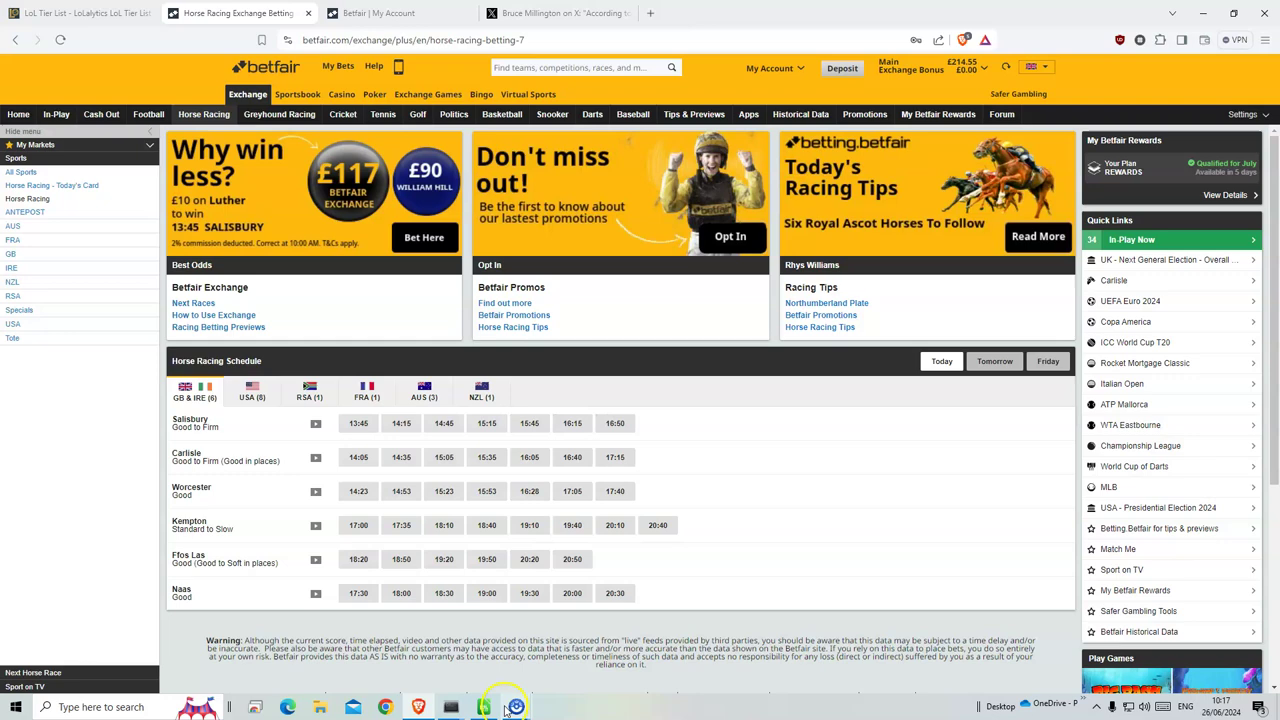
pyautogui.click(483, 707)
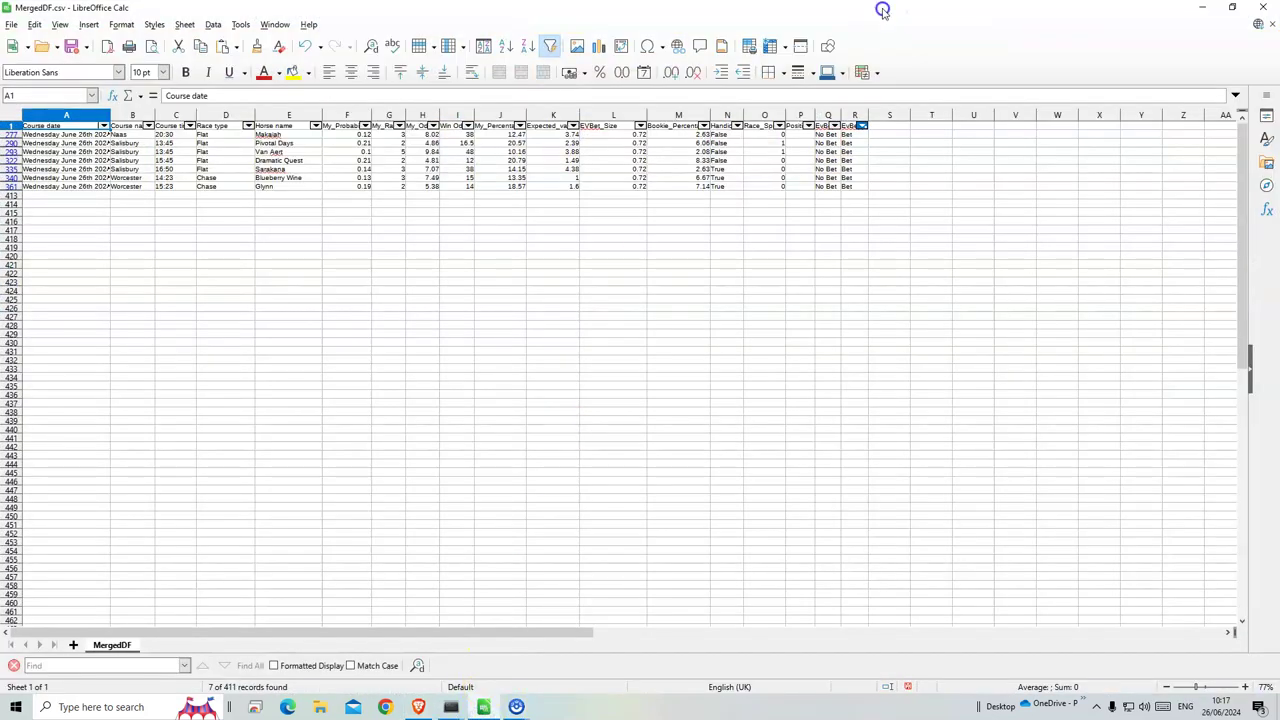
pyautogui.press('super+Right')
pyautogui.click(200, 260)
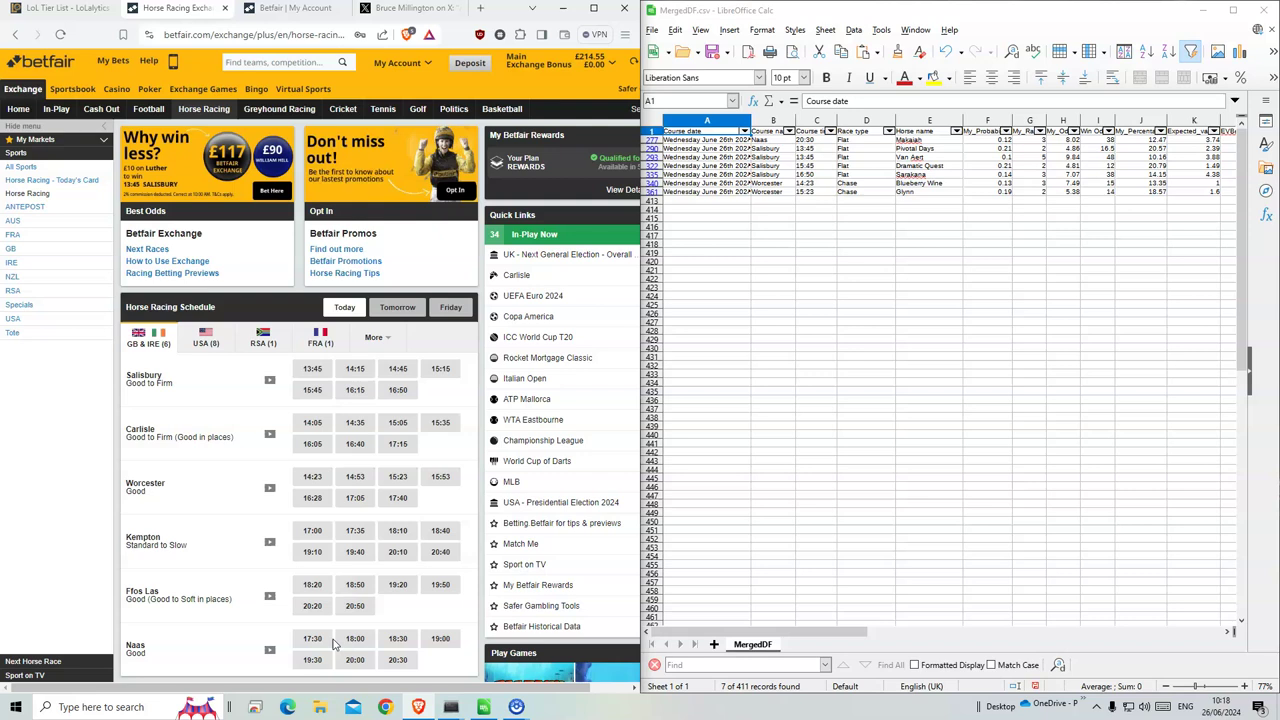
# Back Makaiah for £1 at 42 in the 20:30 Naas, then return to the racing schedule
pyautogui.click(397, 662)
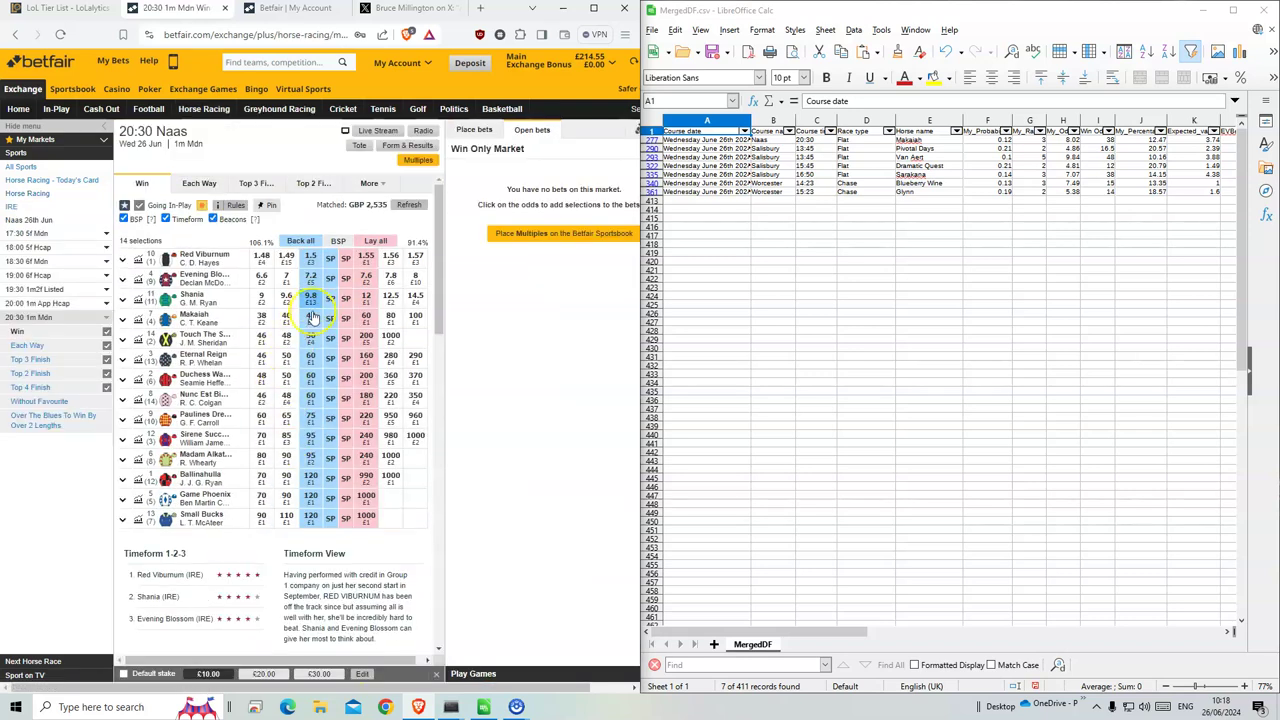
pyautogui.click(311, 320)
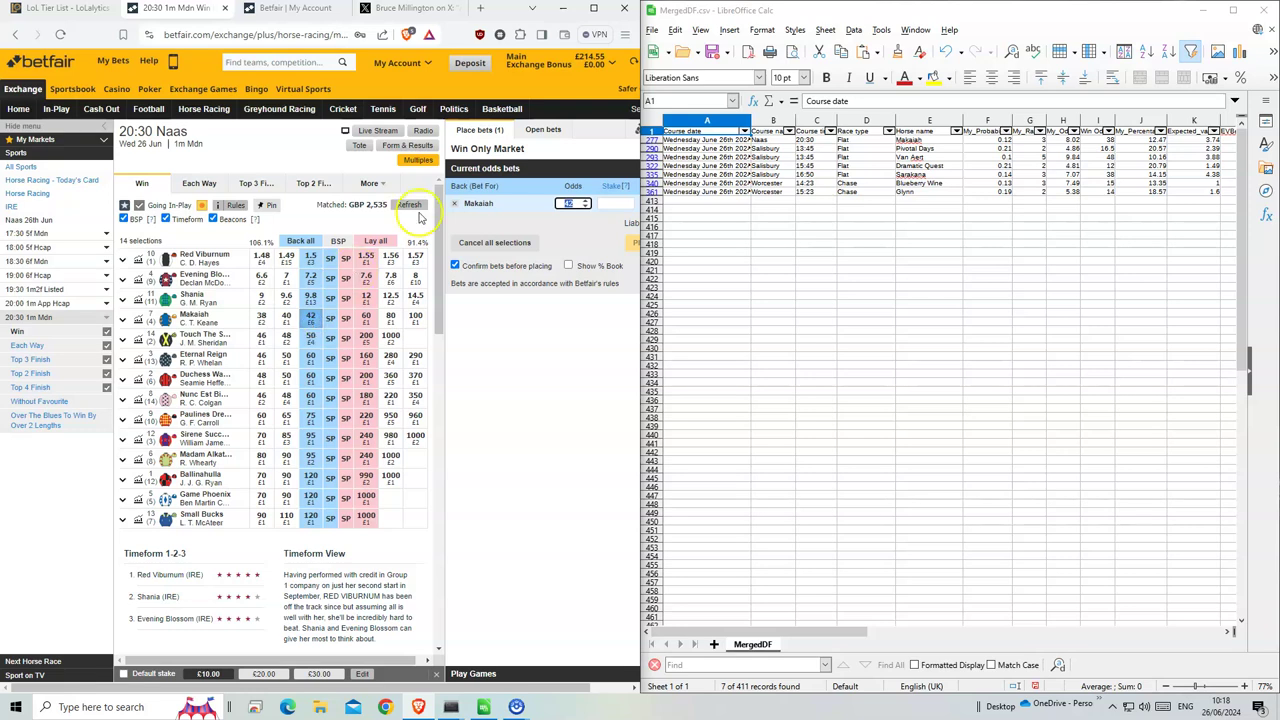
pyautogui.click(621, 204)
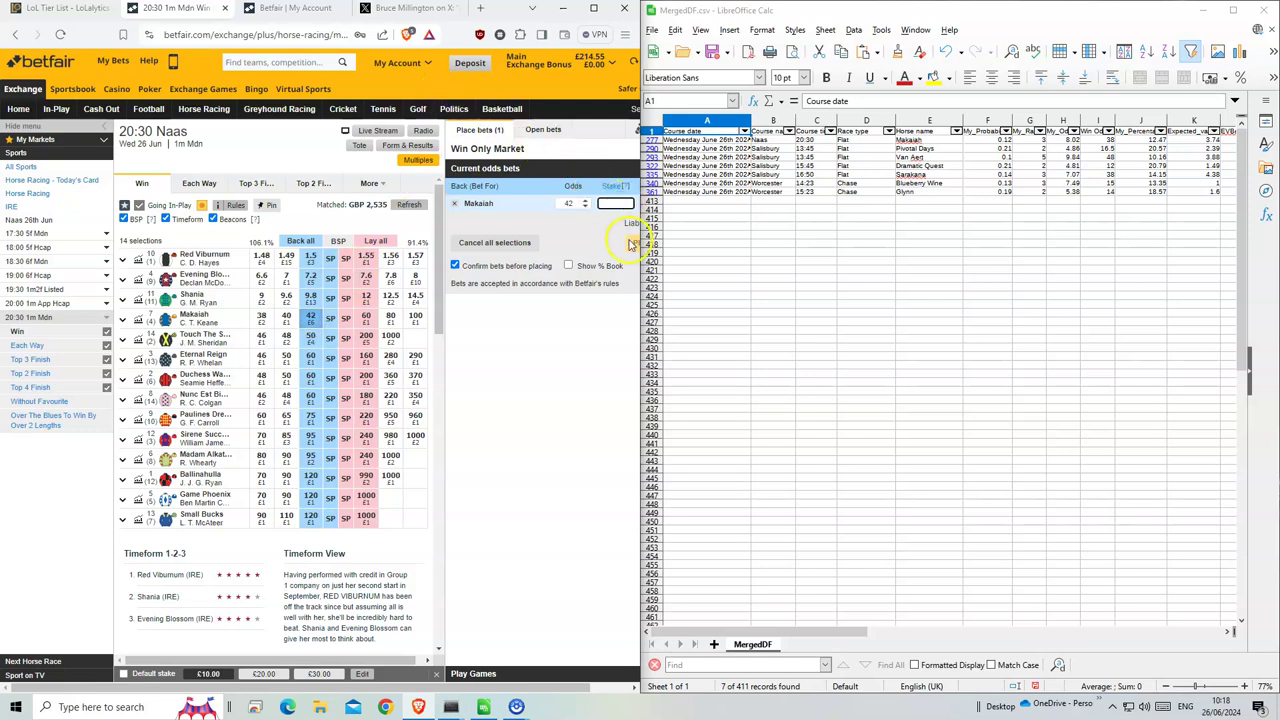
pyautogui.write('1')
pyautogui.click(630, 245)
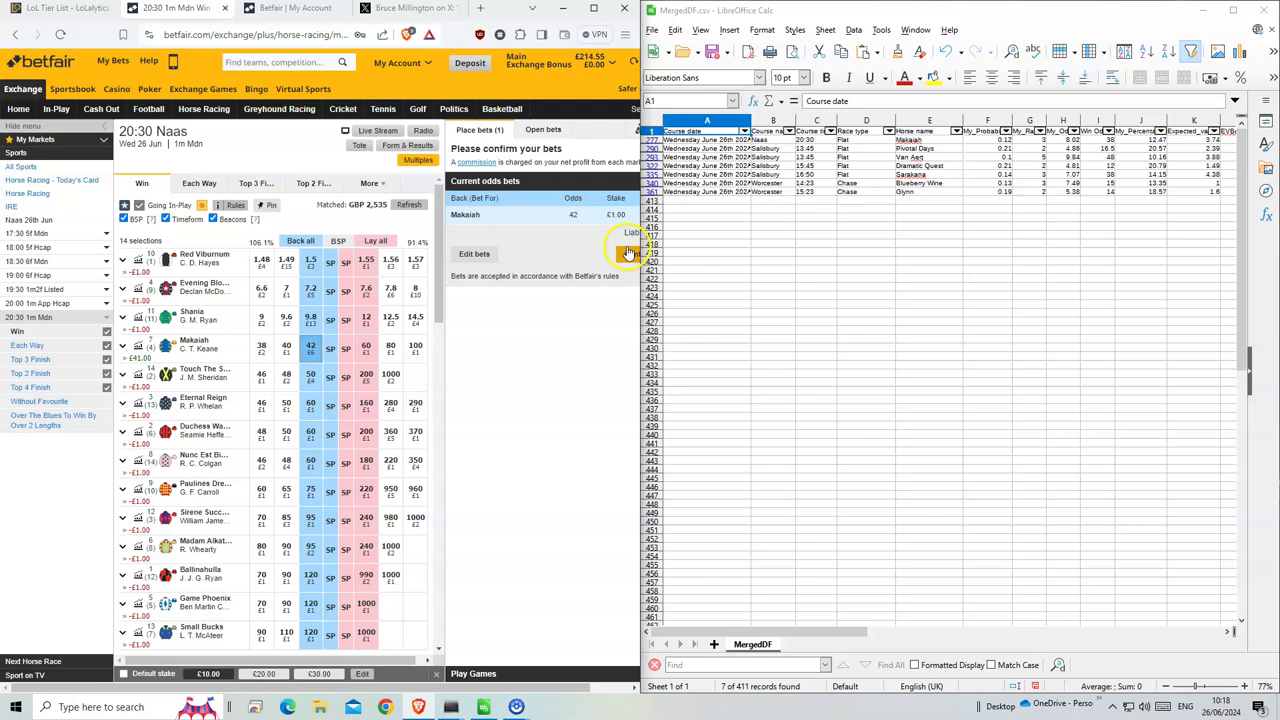
pyautogui.click(627, 253)
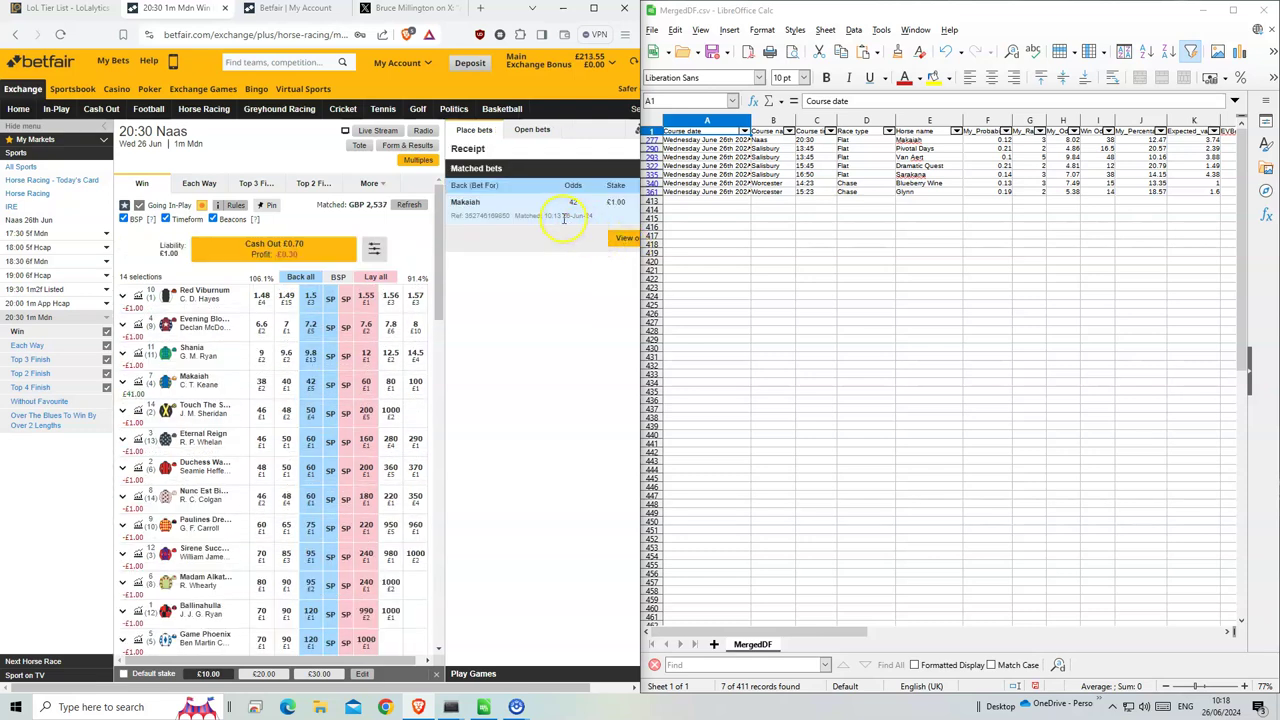
pyautogui.click(203, 108)
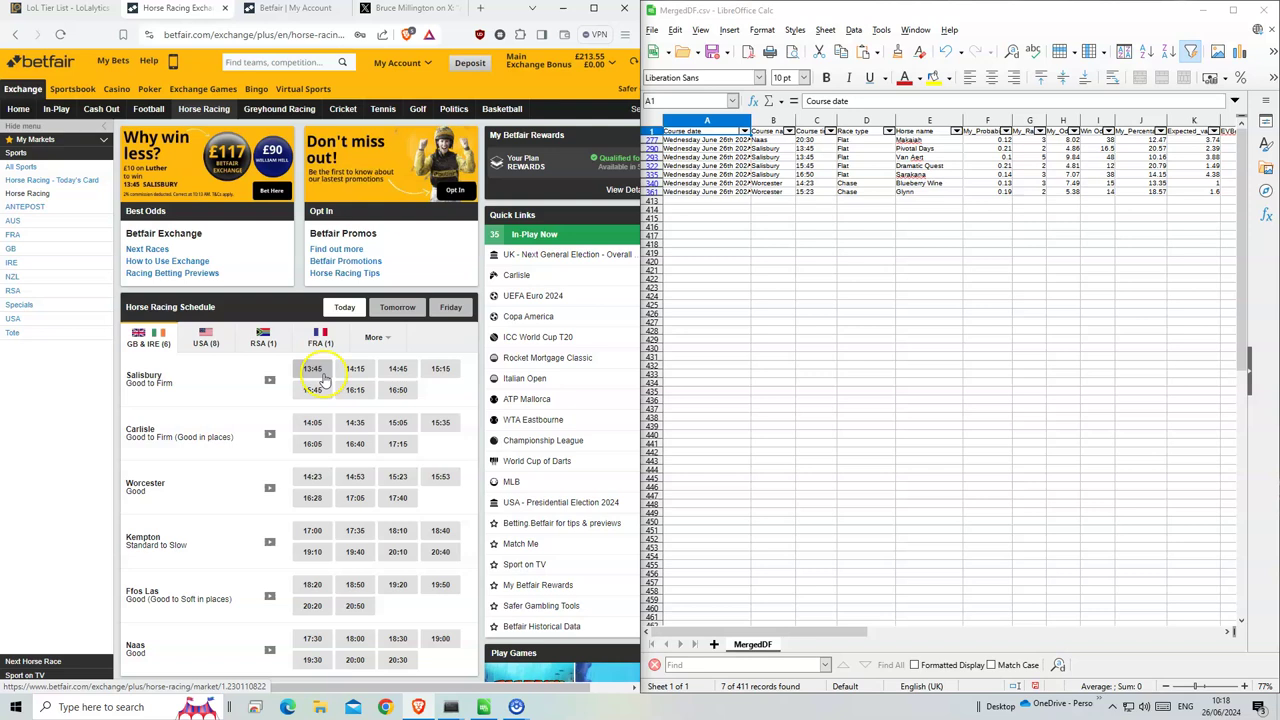
# Back Pivotal Days at 17.5 and Van Aert at 60 for £1 each in the 13:45 Salisbury
pyautogui.click(313, 367)
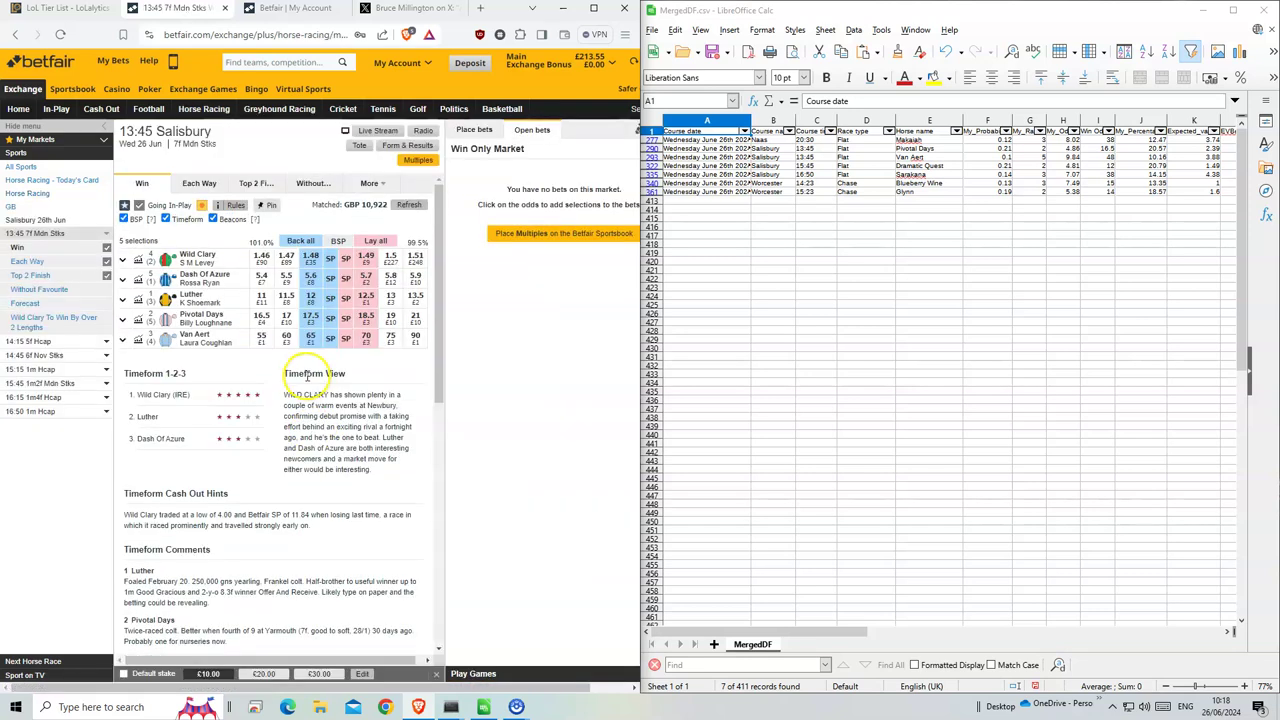
pyautogui.click(313, 318)
pyautogui.click(545, 192)
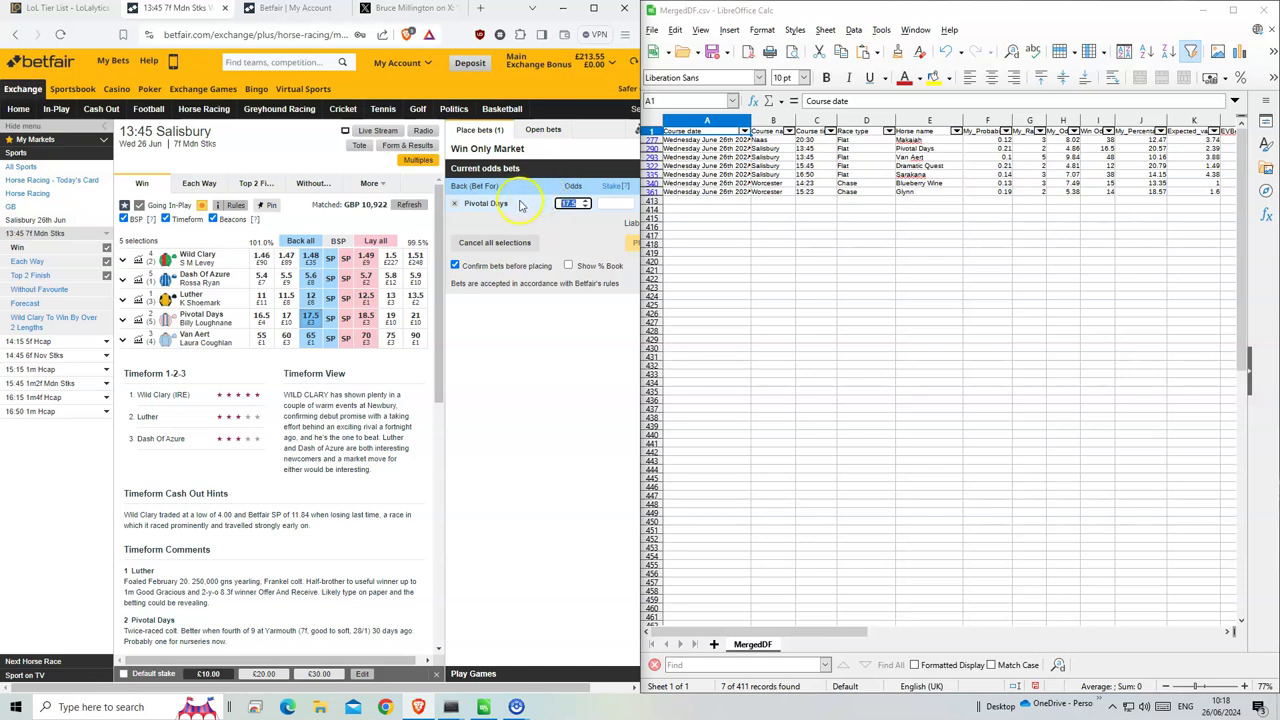
pyautogui.moveTo(810, 157); pyautogui.dragTo(945, 160)
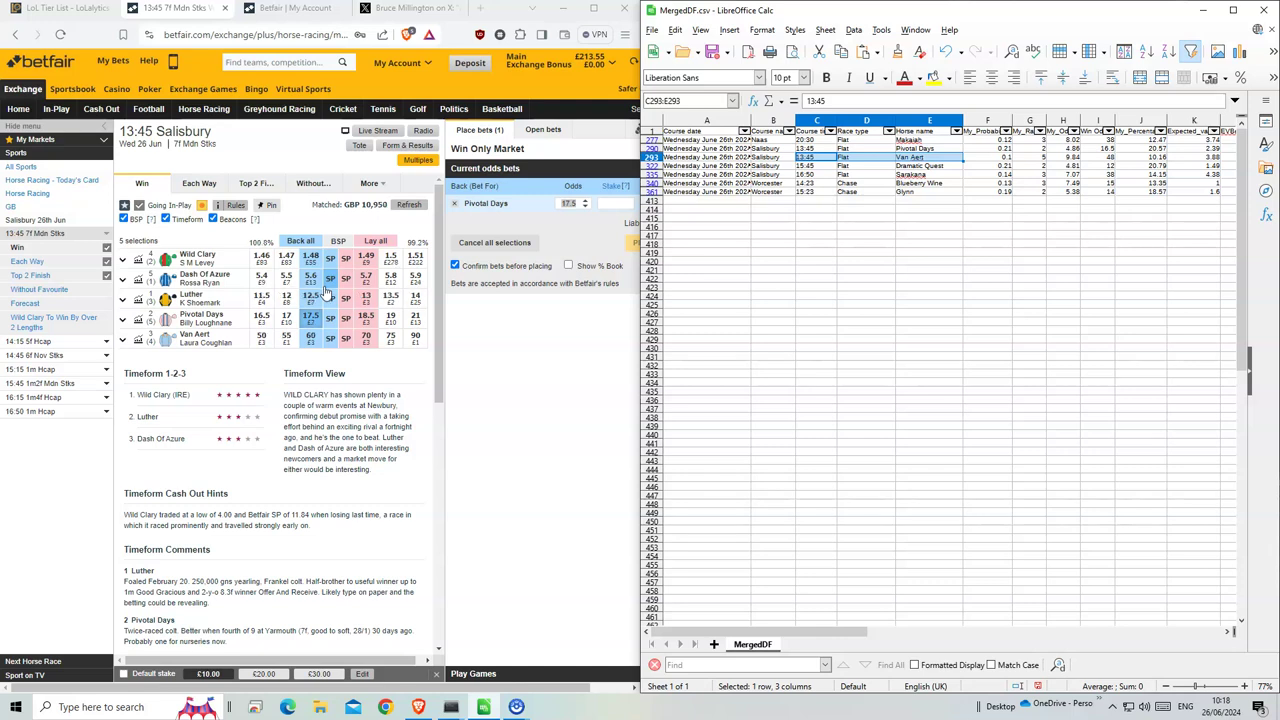
pyautogui.click(311, 337)
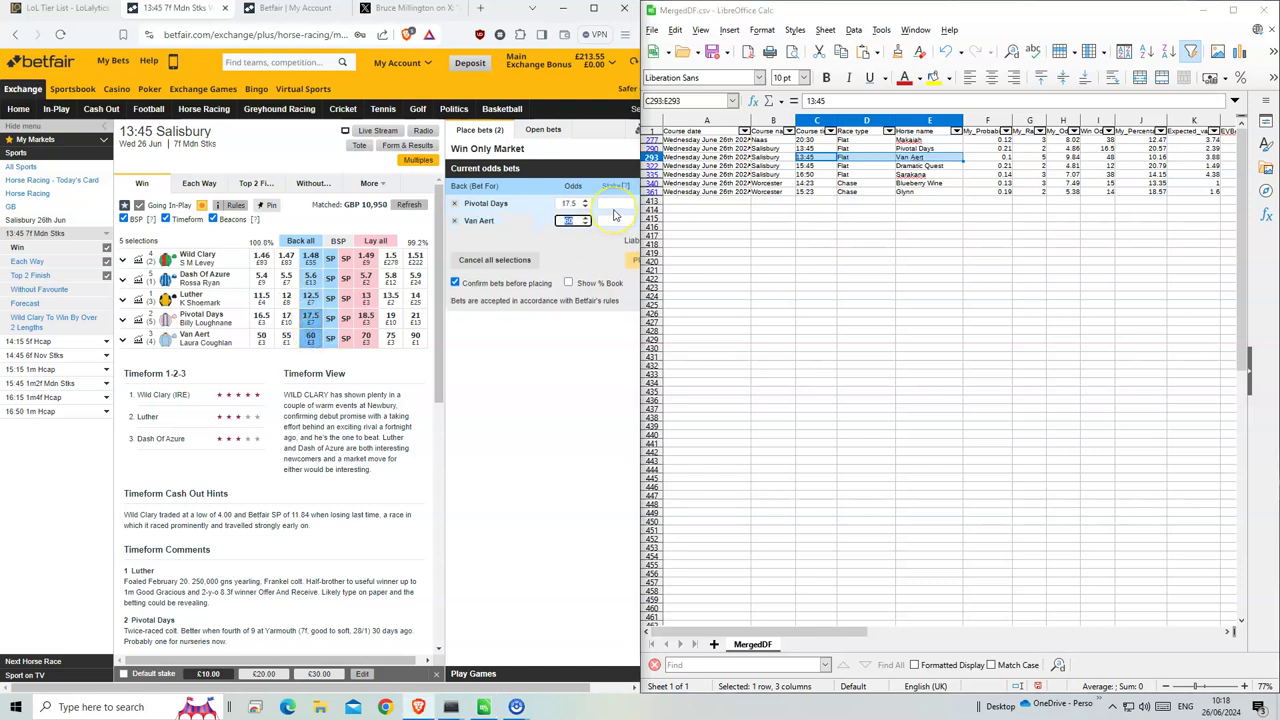
pyautogui.click(615, 204)
pyautogui.write('1')
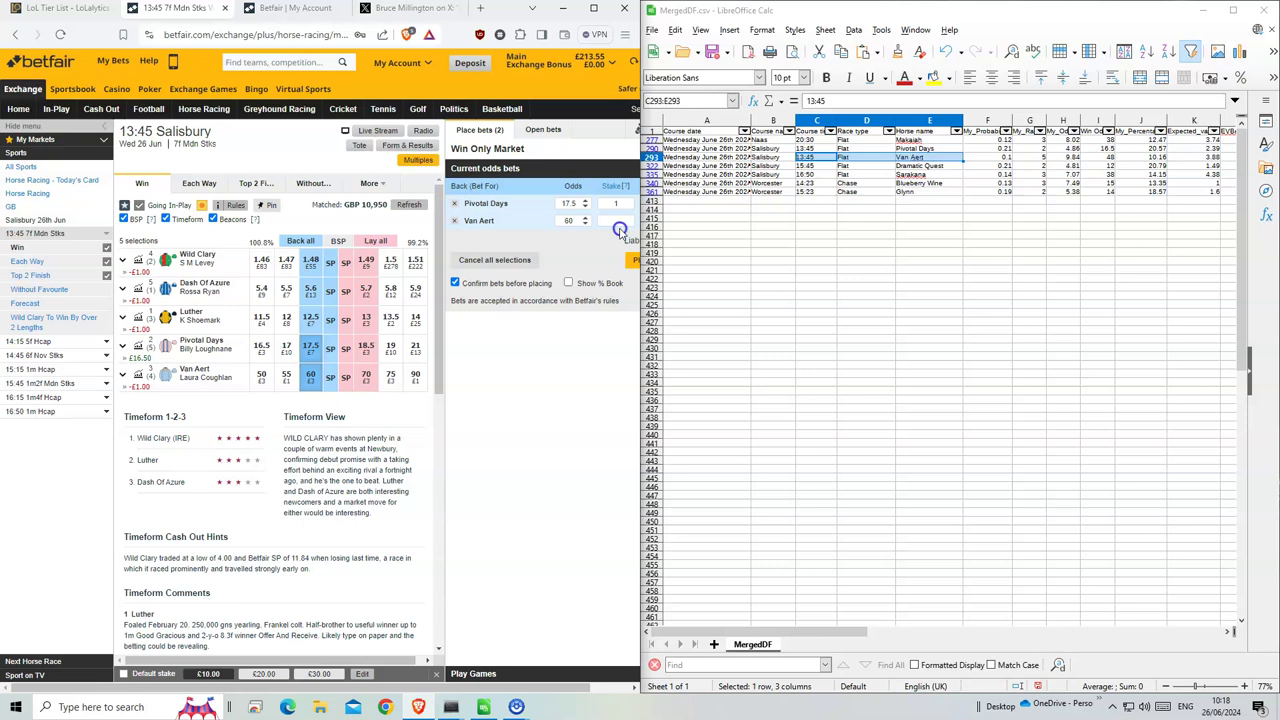
pyautogui.write('1')
pyautogui.click(633, 261)
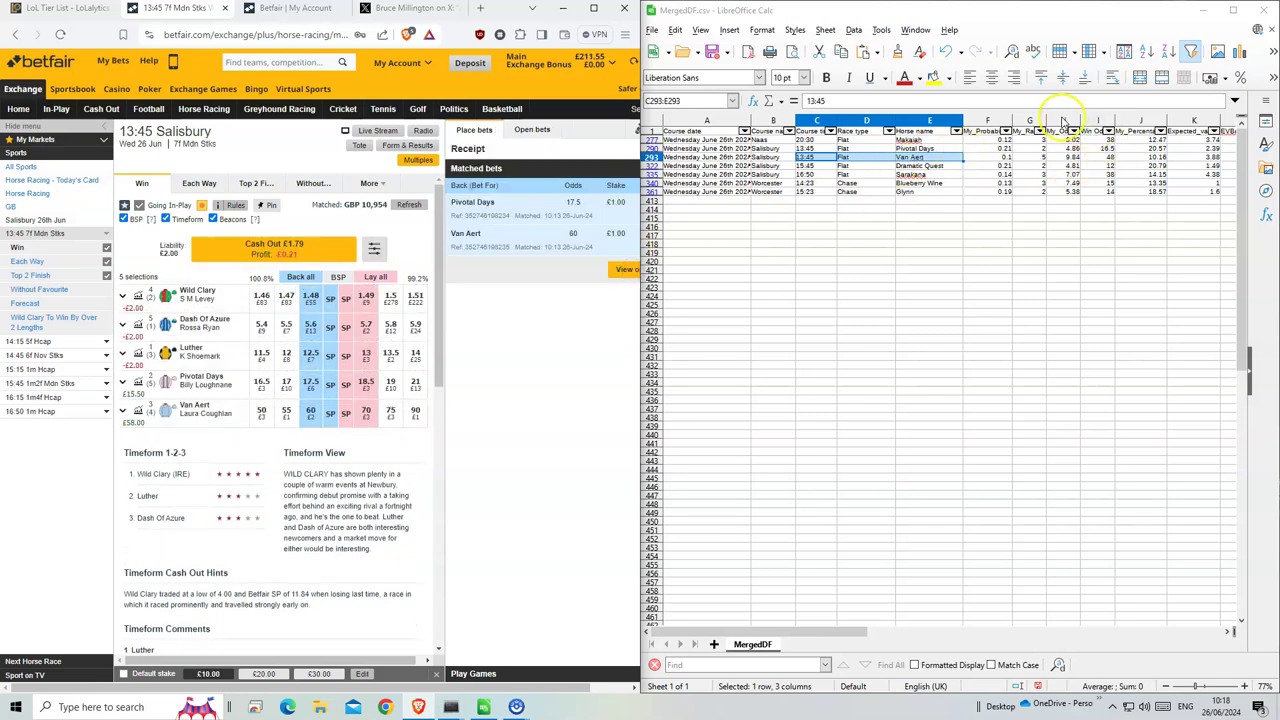
# Delete rating columns F–H from the sheet and mark Dramatic Quest as the next pick
pyautogui.moveTo(1063, 120); pyautogui.dragTo(990, 120)
pyautogui.rightClick(995, 120)
pyautogui.click(1070, 228)
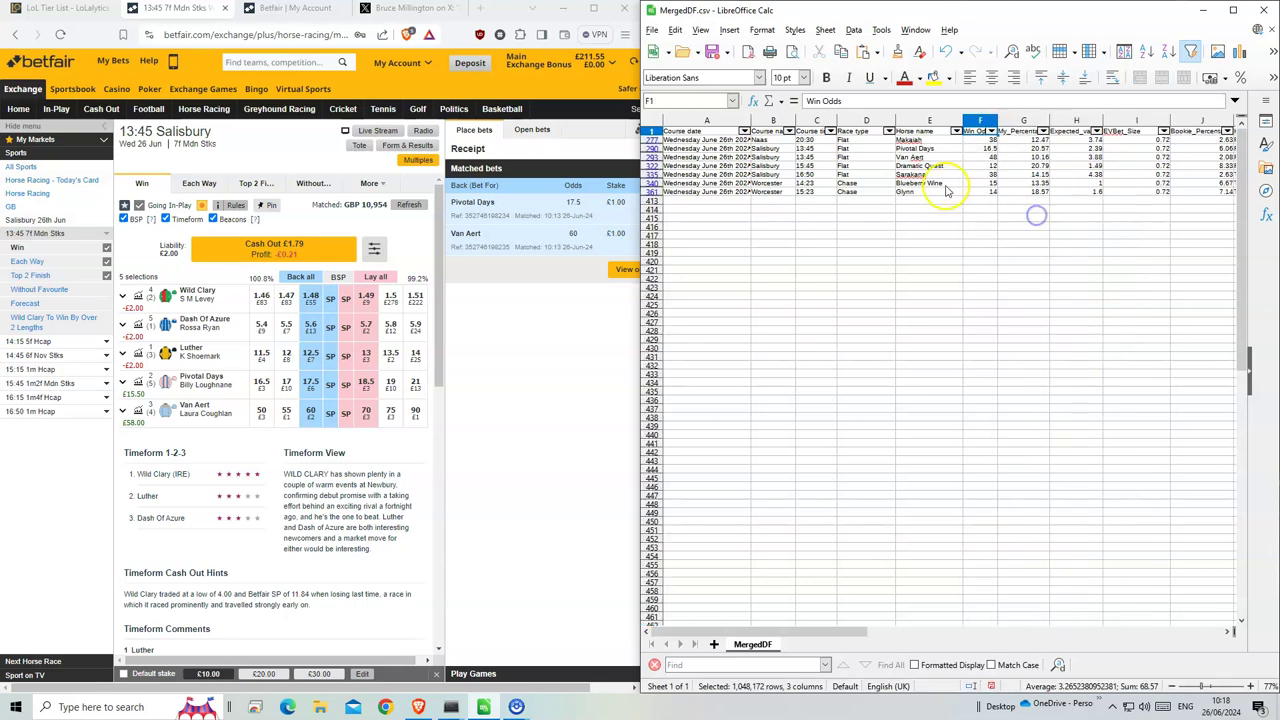
pyautogui.moveTo(985, 148); pyautogui.dragTo(905, 155)
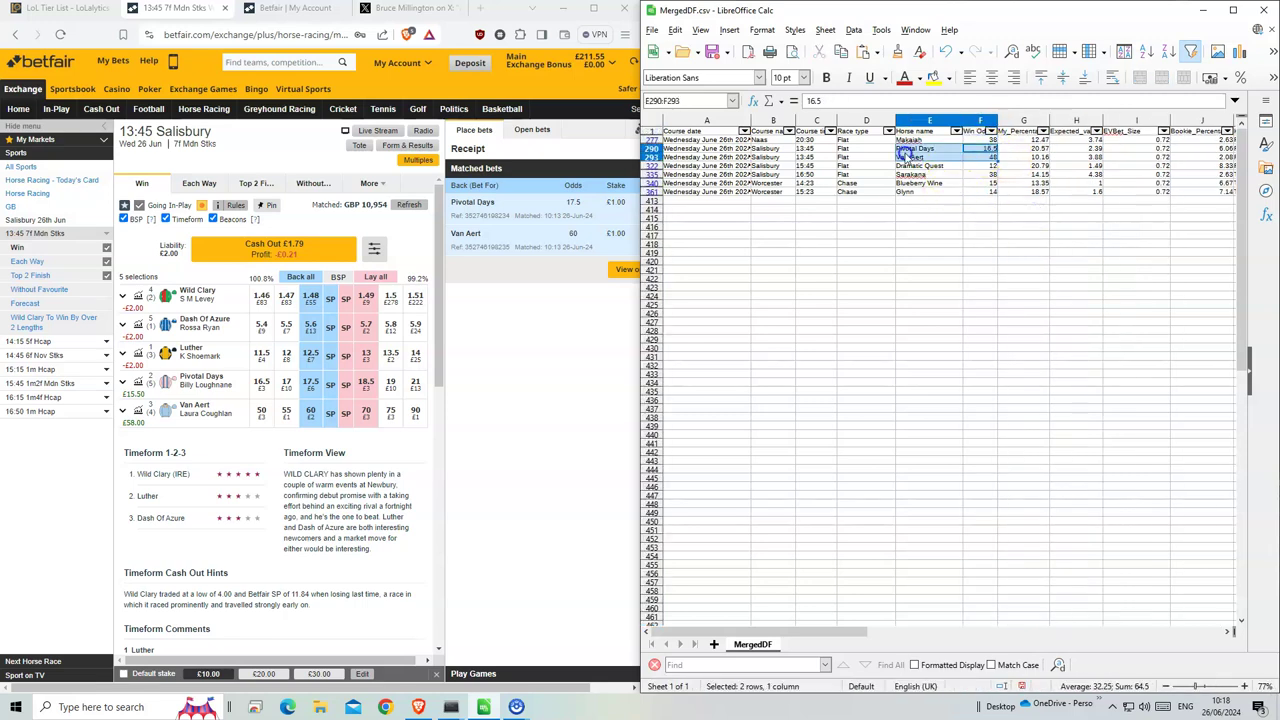
pyautogui.click(910, 166)
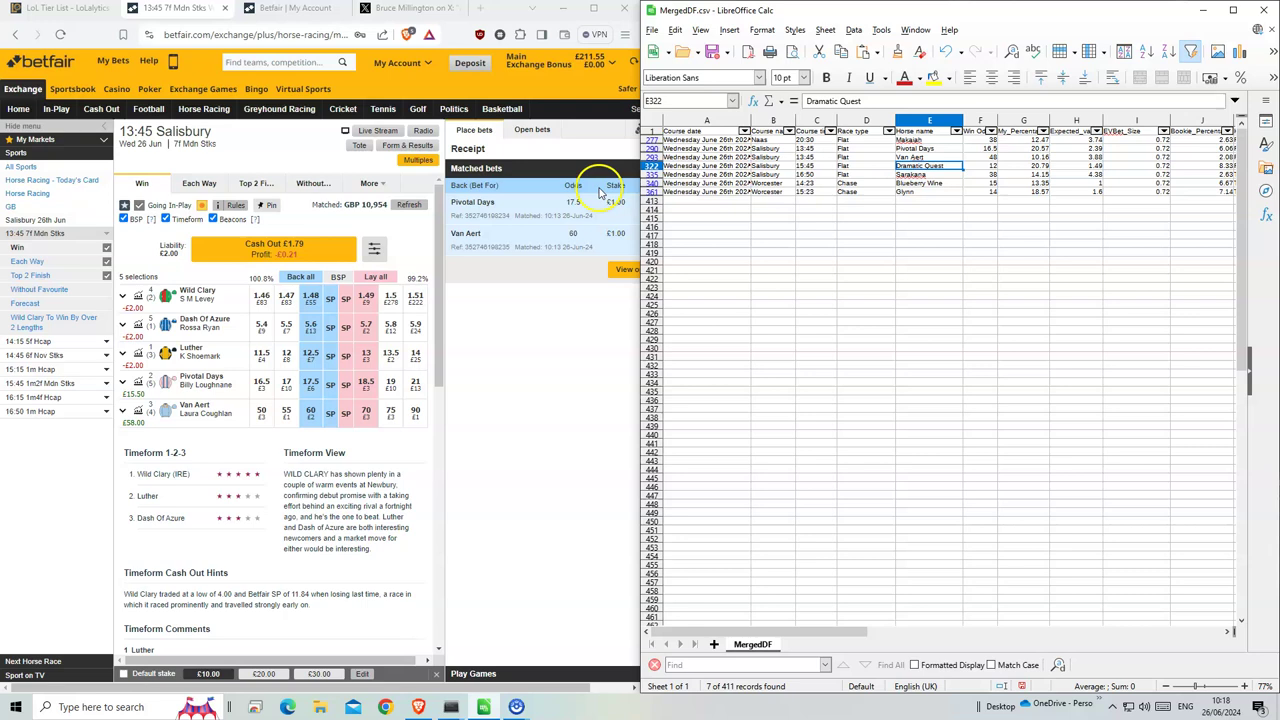
# Back Dramatic Quest for £1 at 12.5 in the 15:45 Salisbury
pyautogui.click(33, 389)
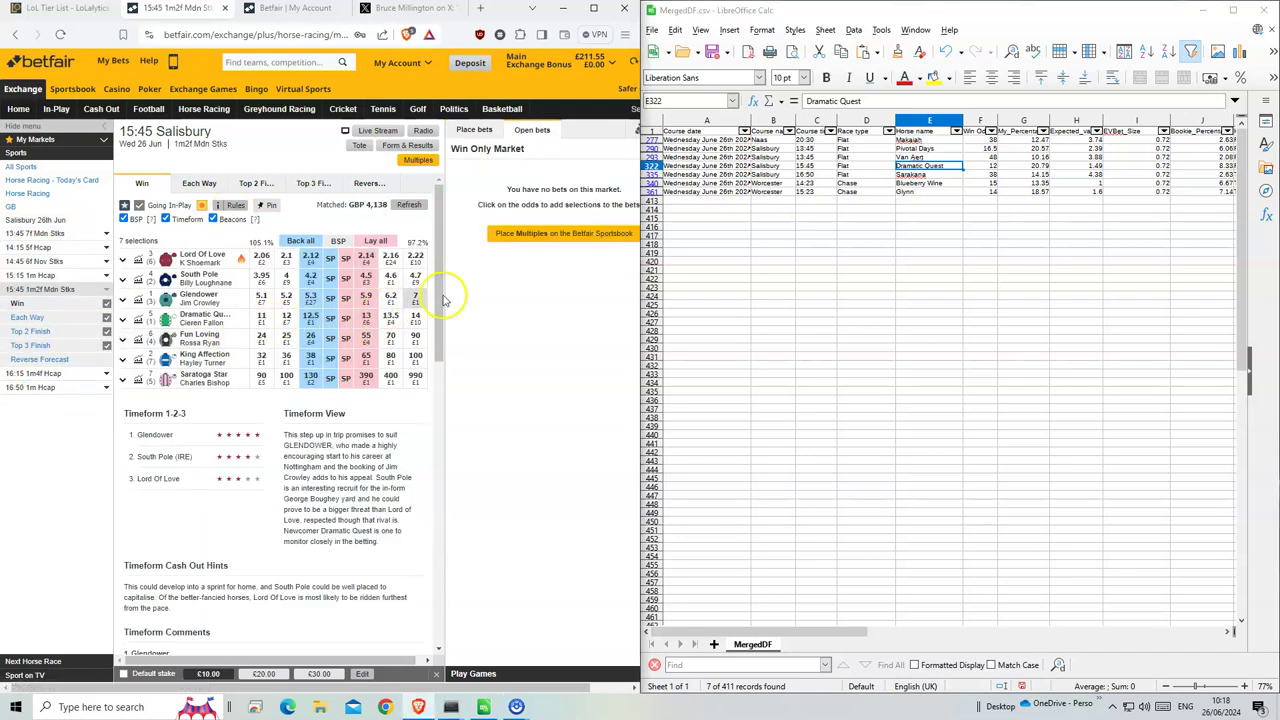
pyautogui.click(312, 318)
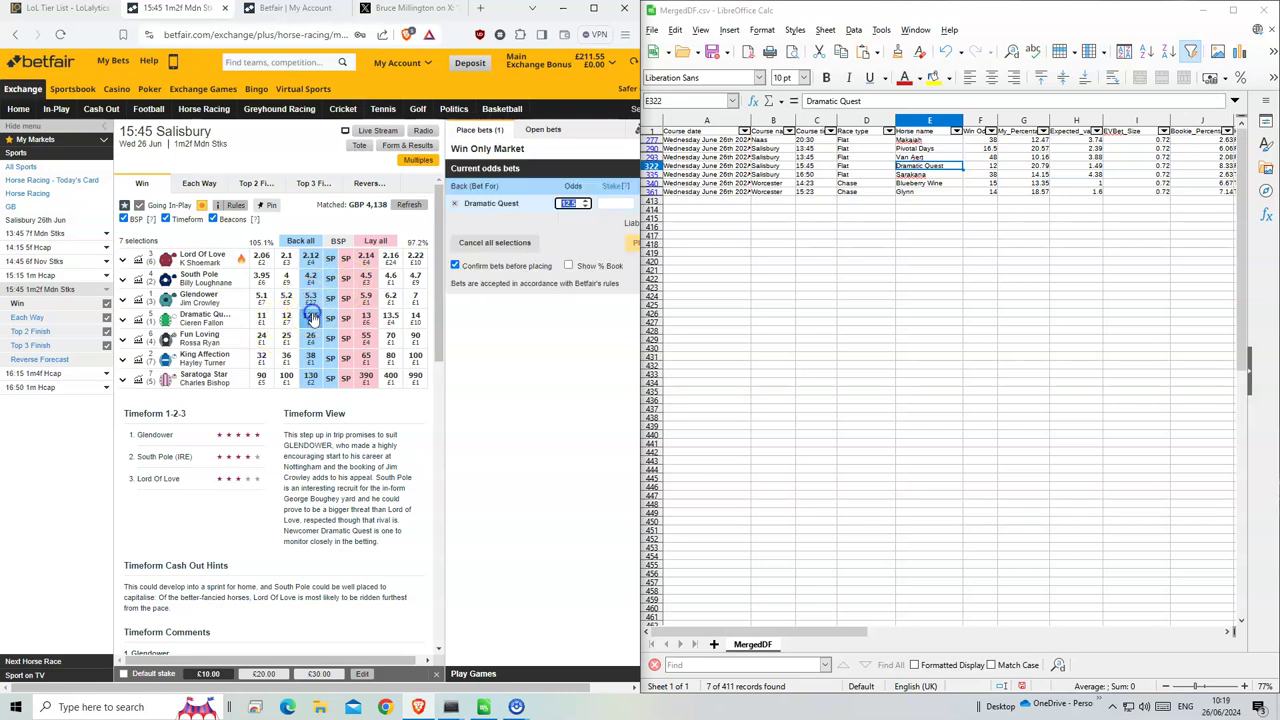
pyautogui.click(612, 203)
pyautogui.write('1')
pyautogui.click(630, 240)
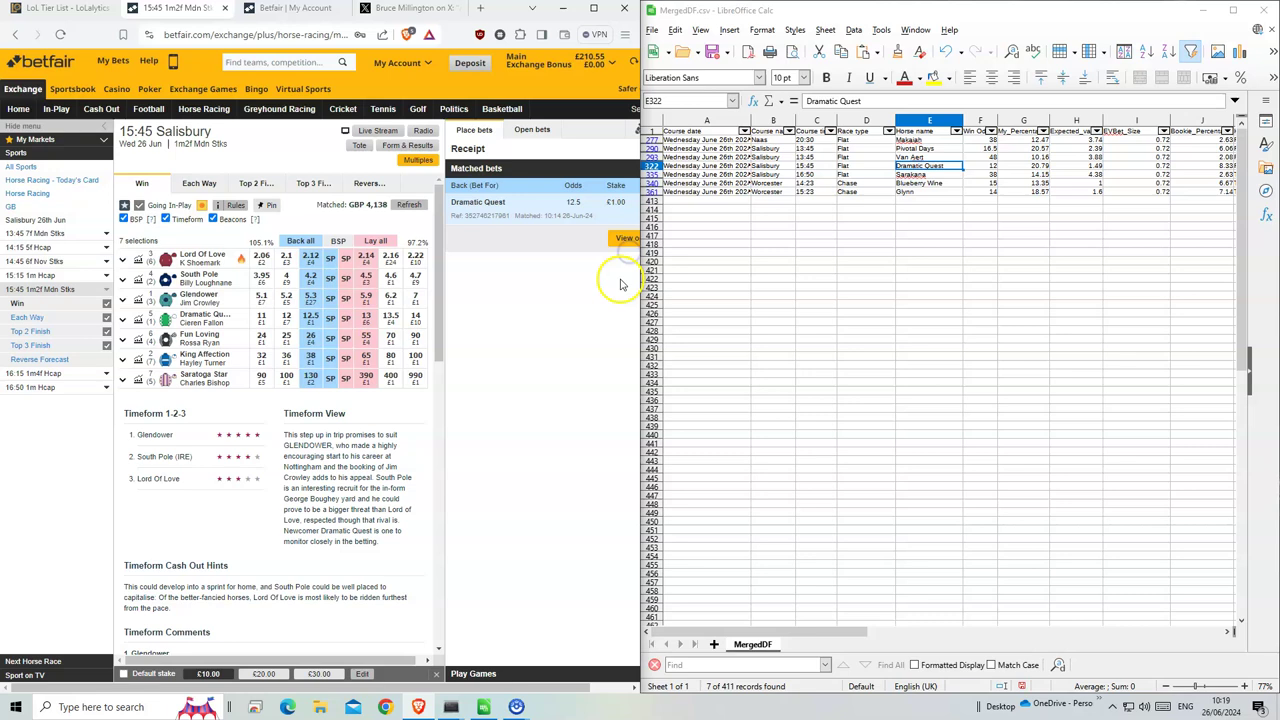
# Back Sarakana for £1 at 46 in the 16:50 Salisbury, then reopen the racing schedule
pyautogui.click(929, 174)
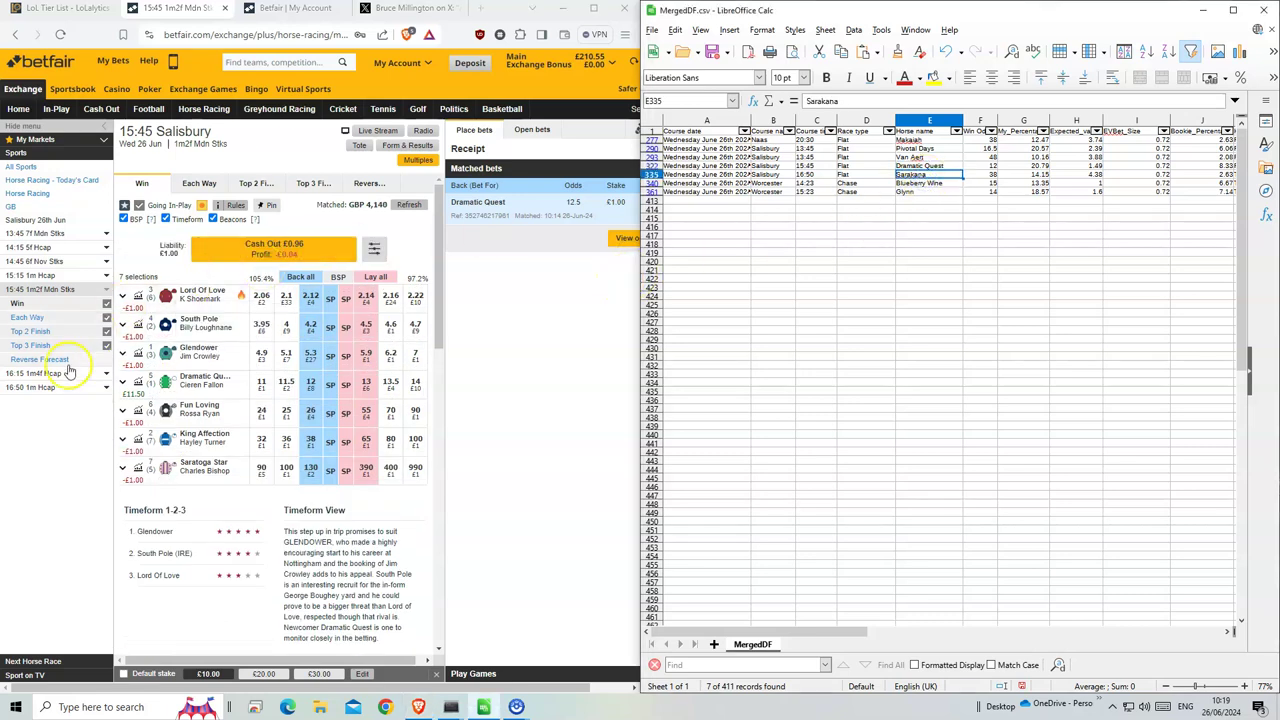
pyautogui.click(35, 387)
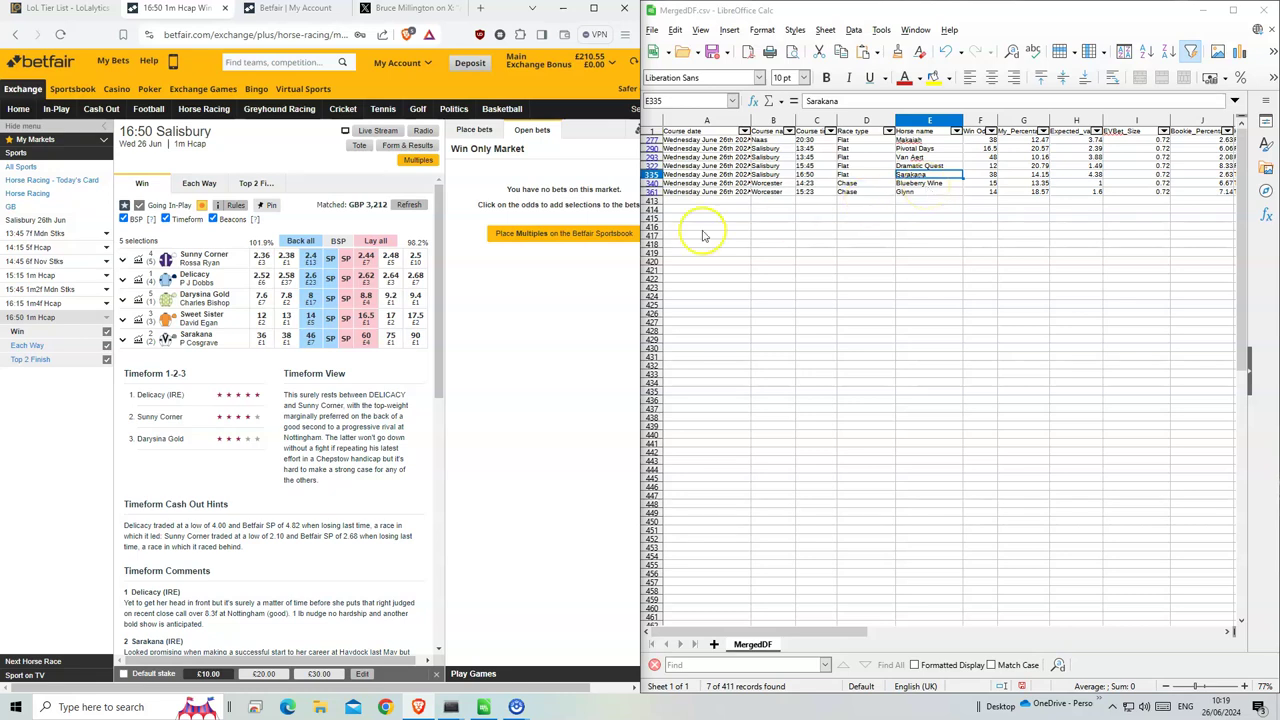
pyautogui.click(313, 343)
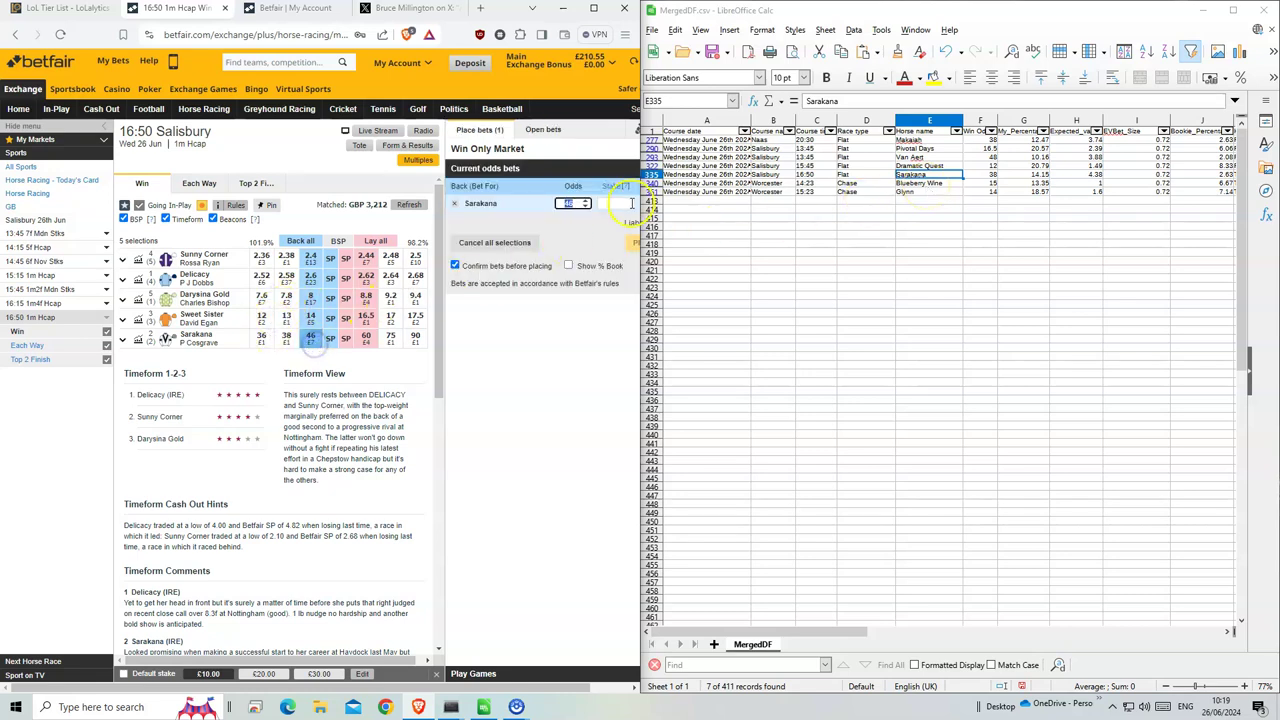
pyautogui.write('1')
pyautogui.click(631, 255)
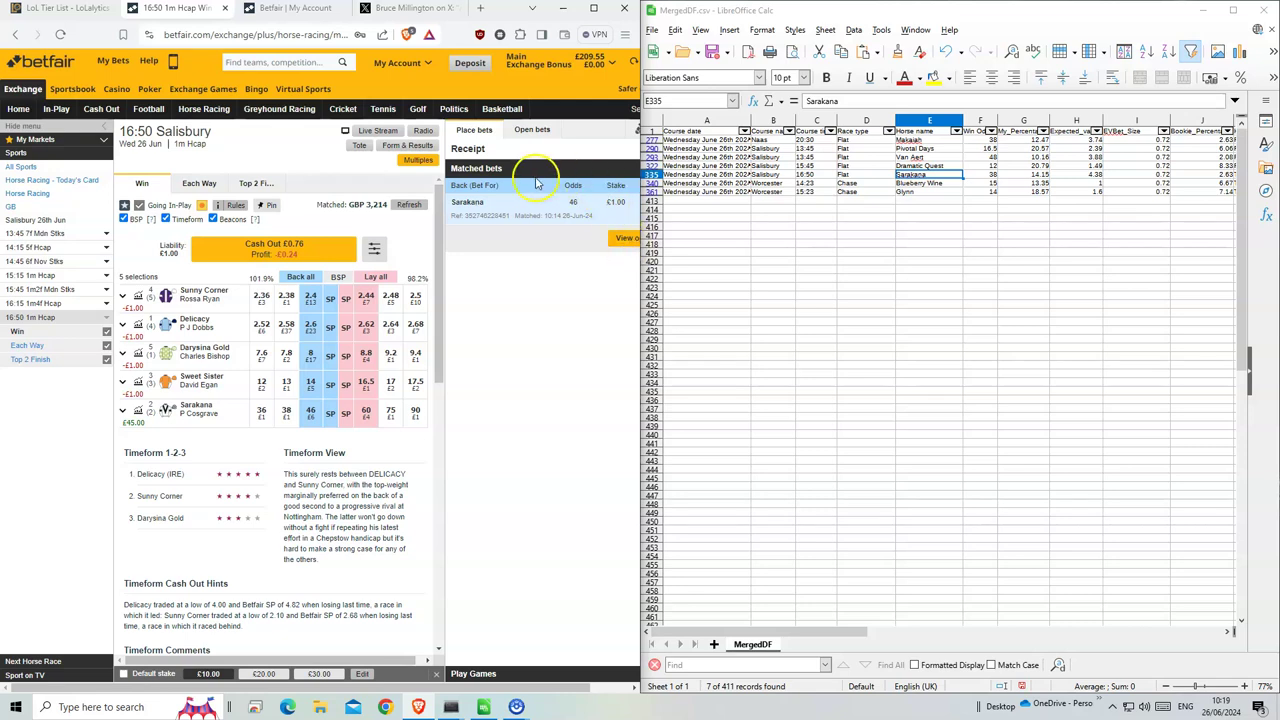
pyautogui.click(206, 110)
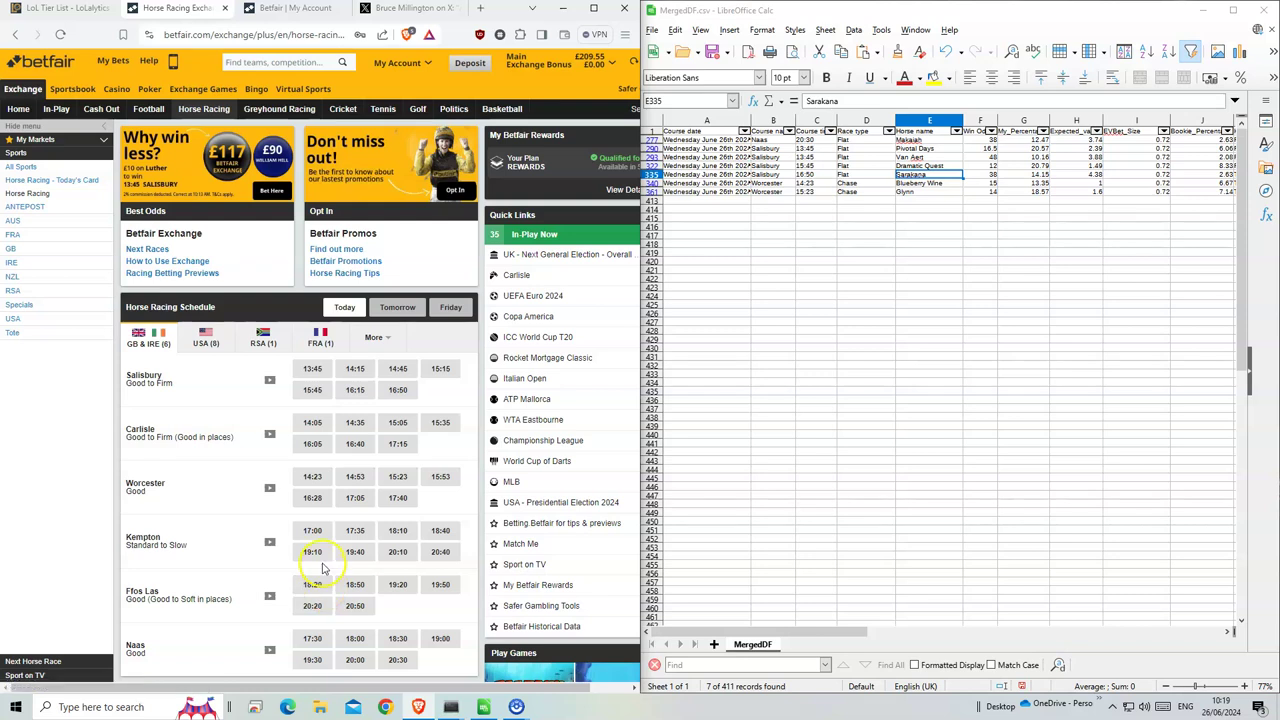
# Back Blueberry Wine for £1 at 15.5 in the 14:23 Worcester
pyautogui.click(313, 476)
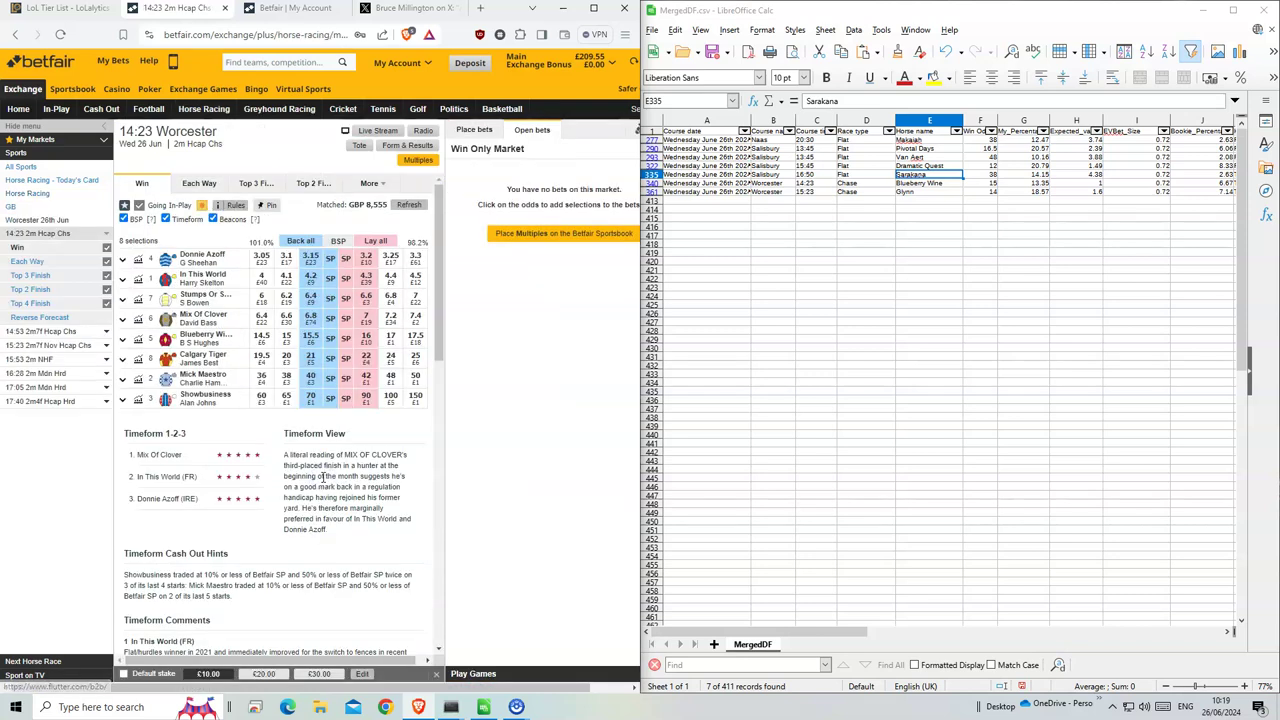
pyautogui.moveTo(918, 183); pyautogui.dragTo(918, 191)
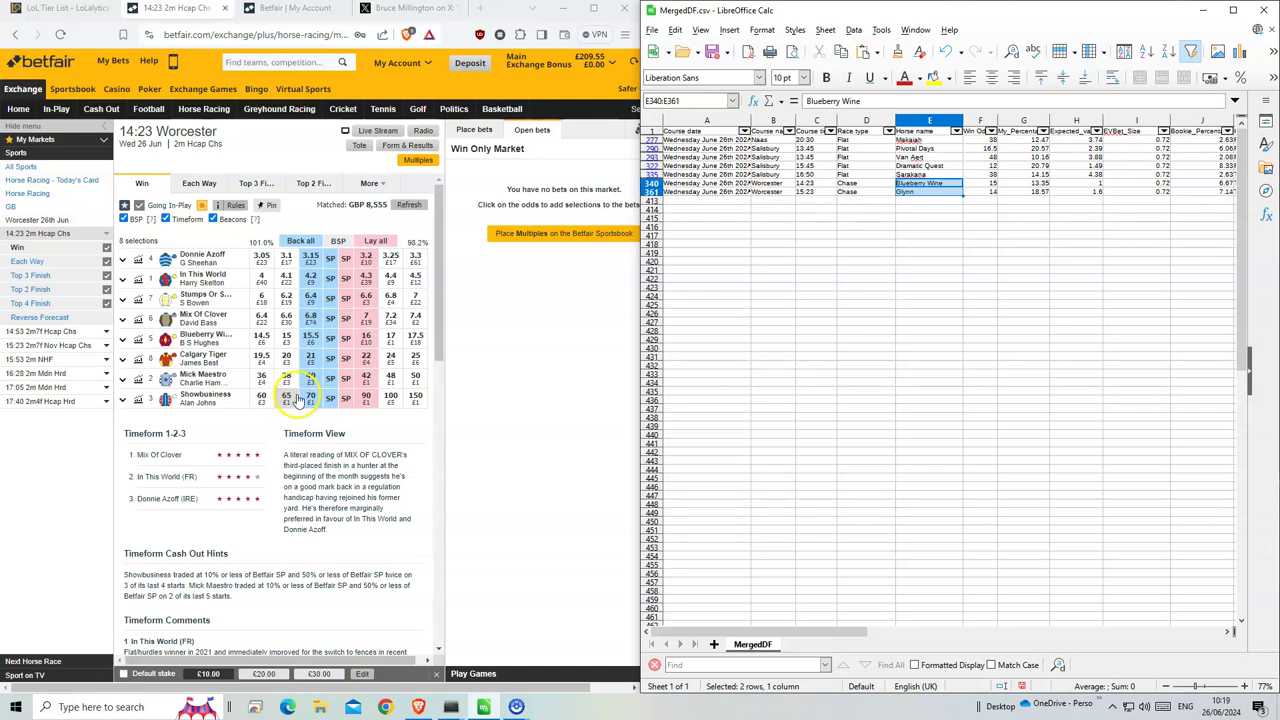
pyautogui.click(311, 340)
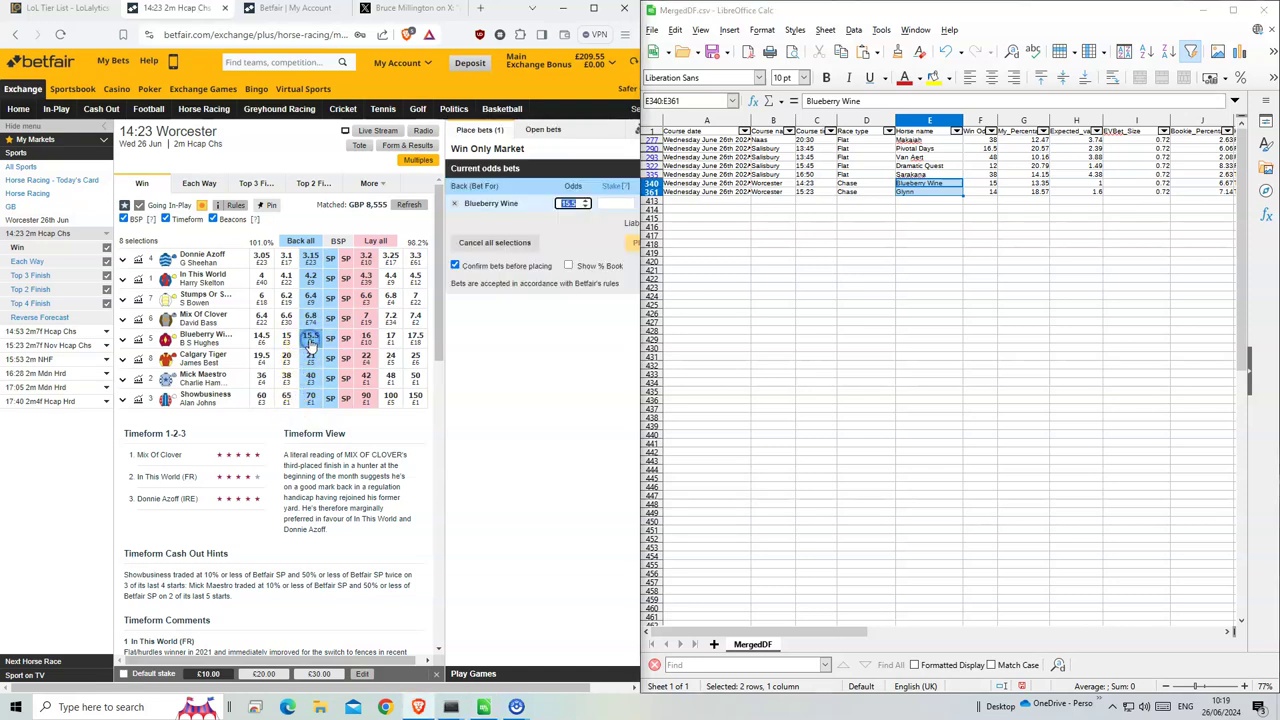
pyautogui.click(618, 202)
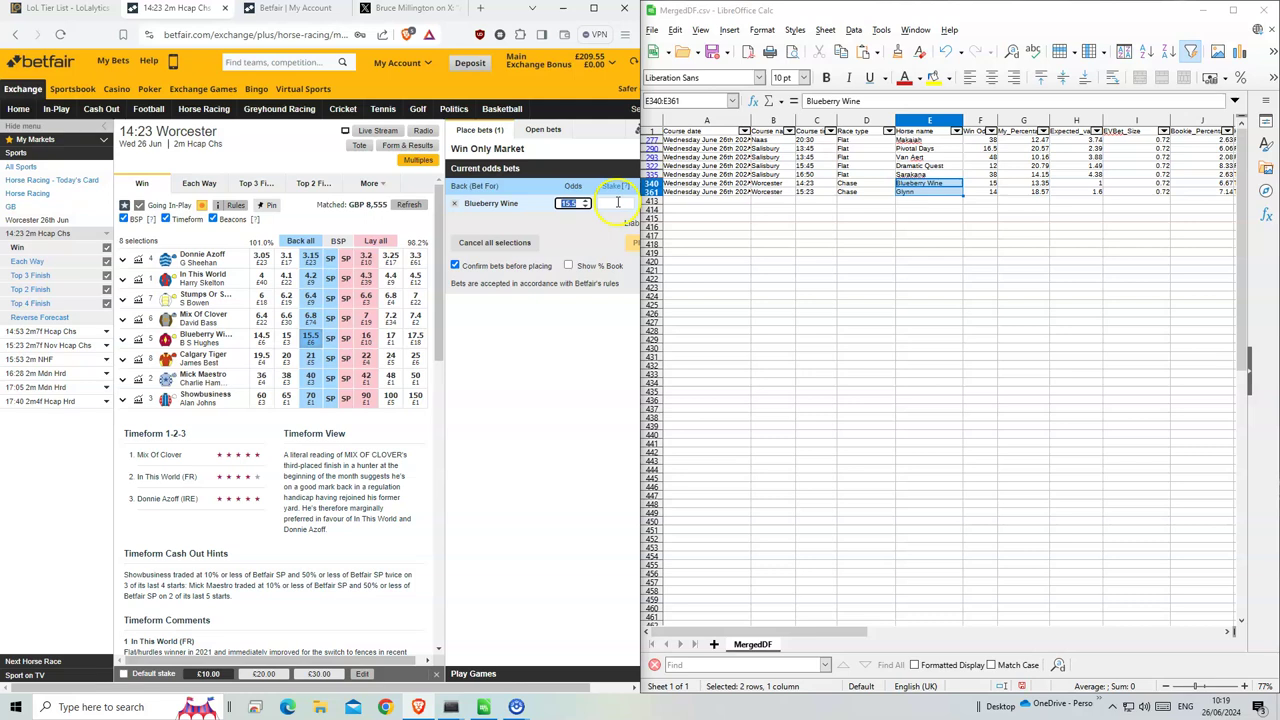
pyautogui.write('1')
pyautogui.click(630, 242)
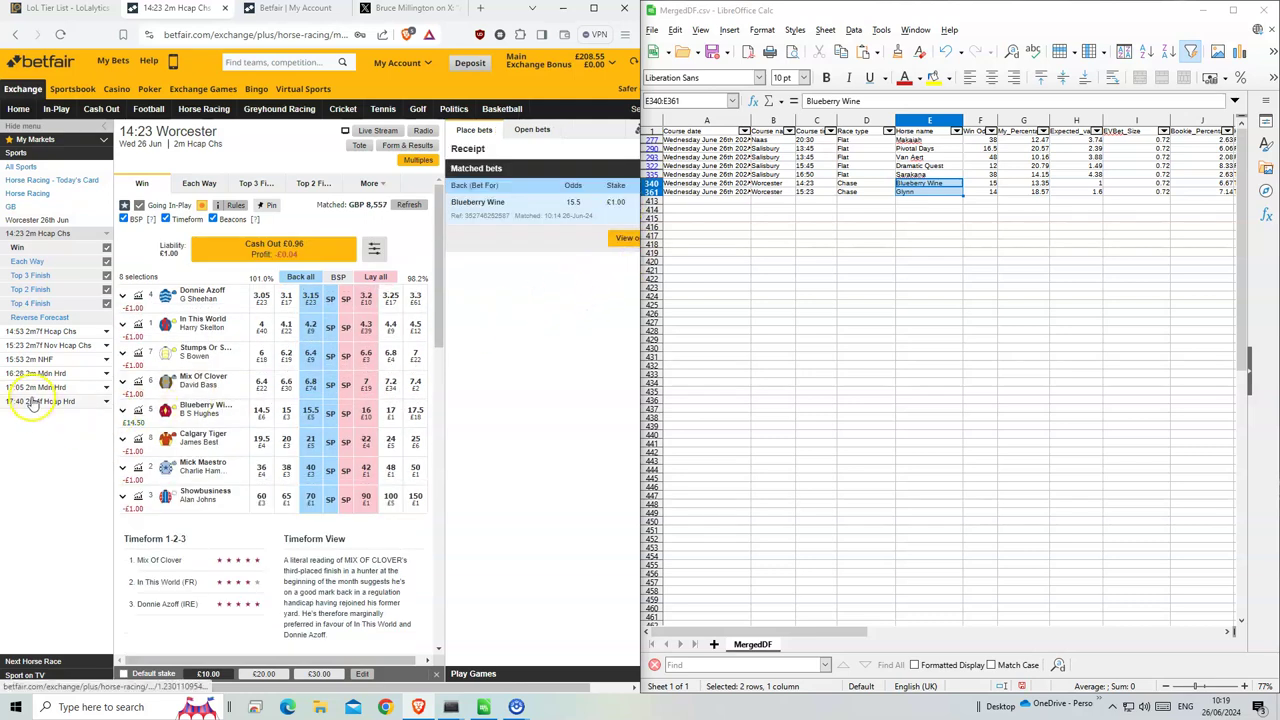
# Back Glynn for £1 at 18.5 in the 15:23 Worcester
pyautogui.click(40, 346)
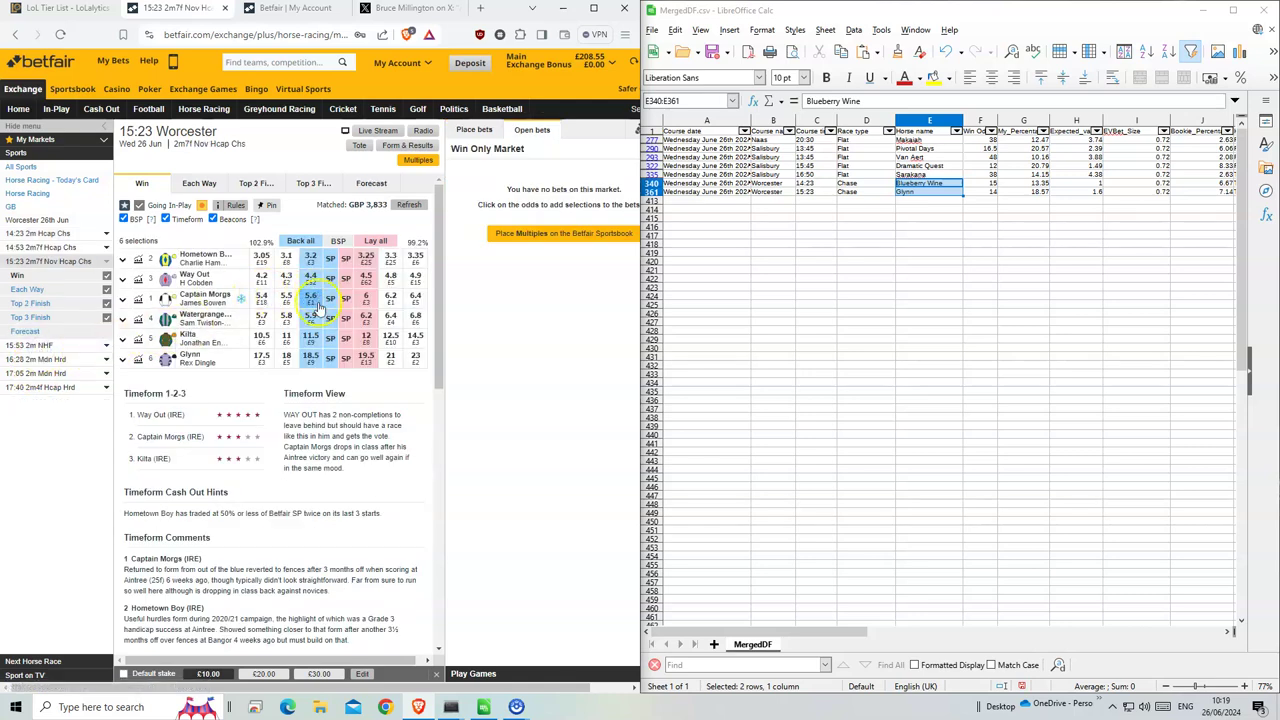
pyautogui.click(307, 368)
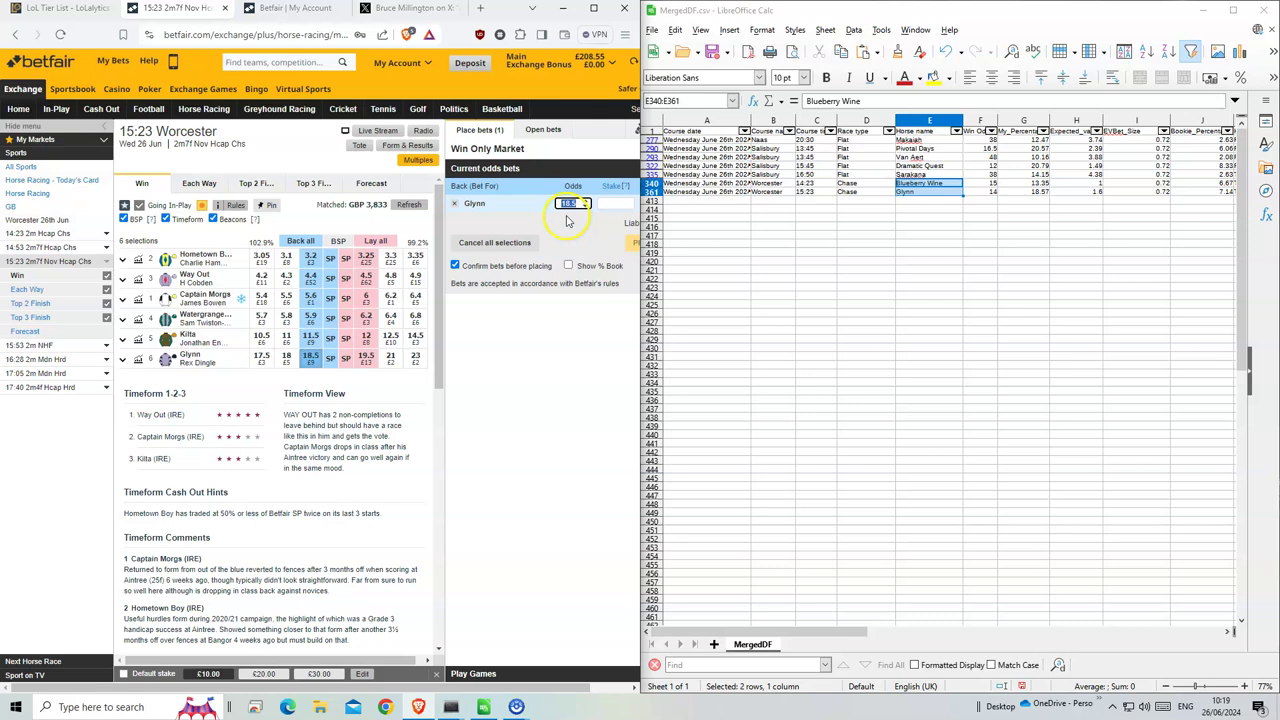
pyautogui.click(612, 203)
pyautogui.write('1')
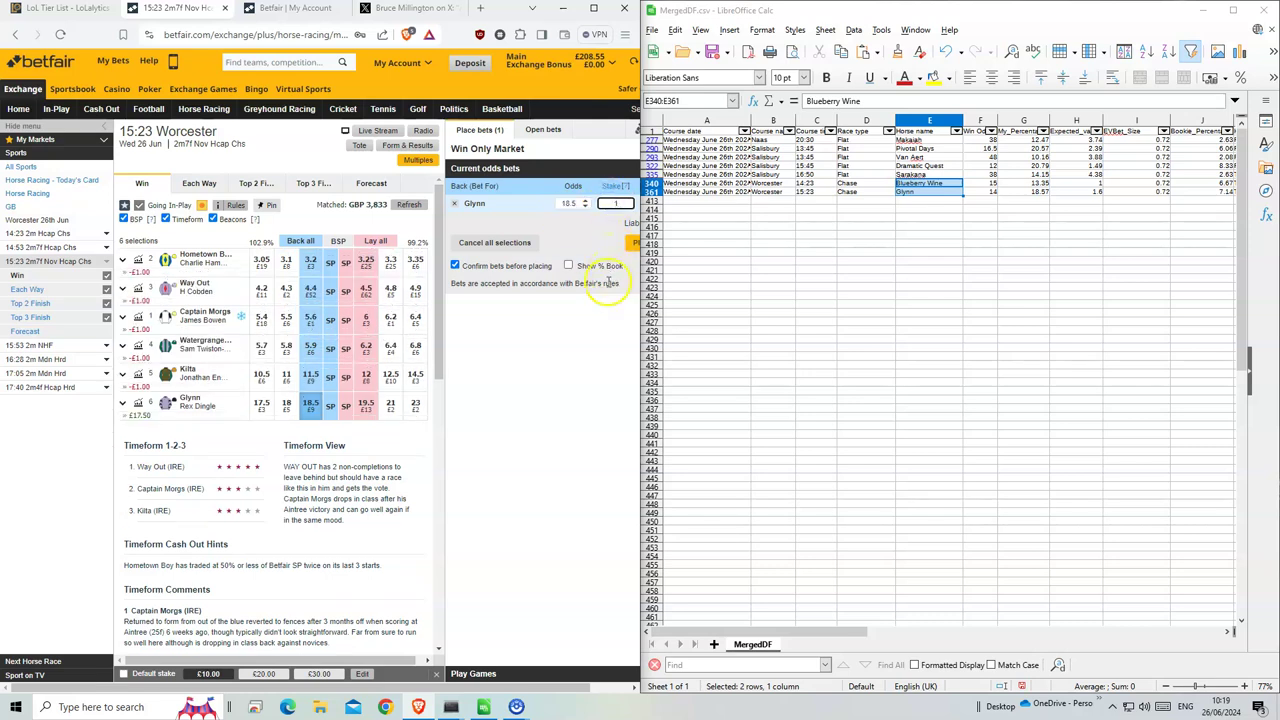
pyautogui.click(634, 246)
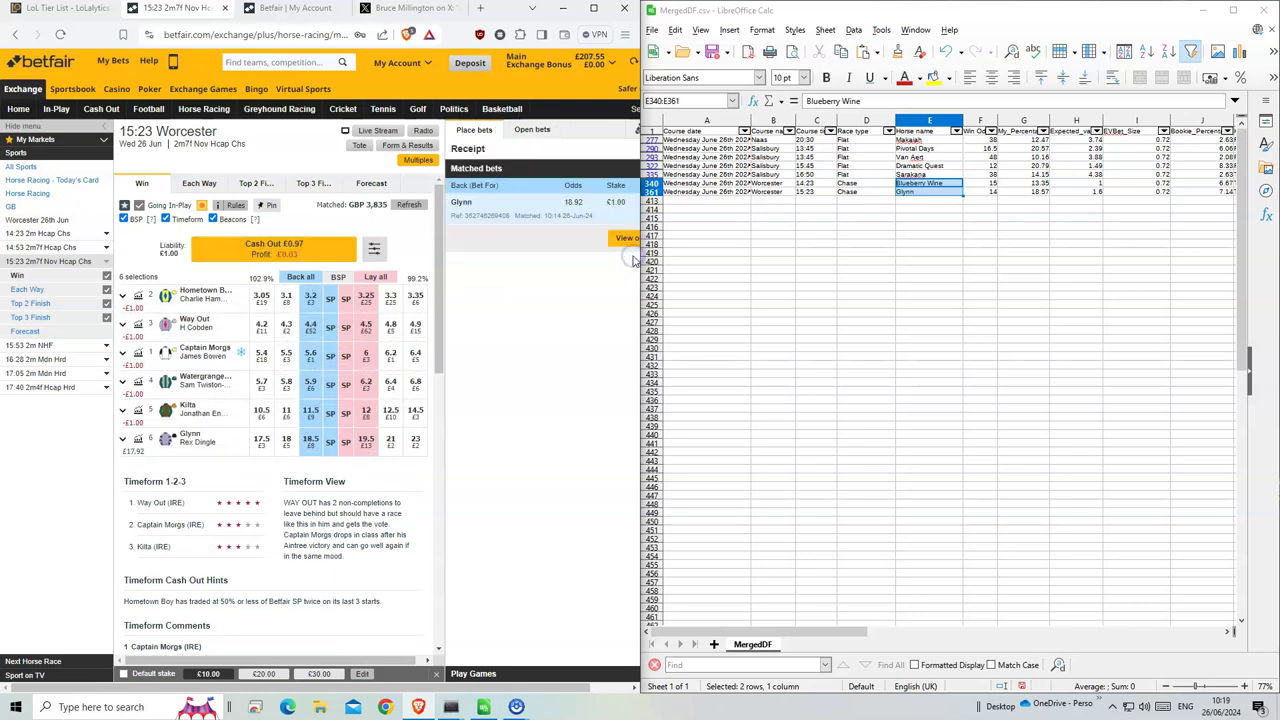
# Switch the column O autofilter to show the No Bet rows instead of Bet rows
pyautogui.click(978, 340)
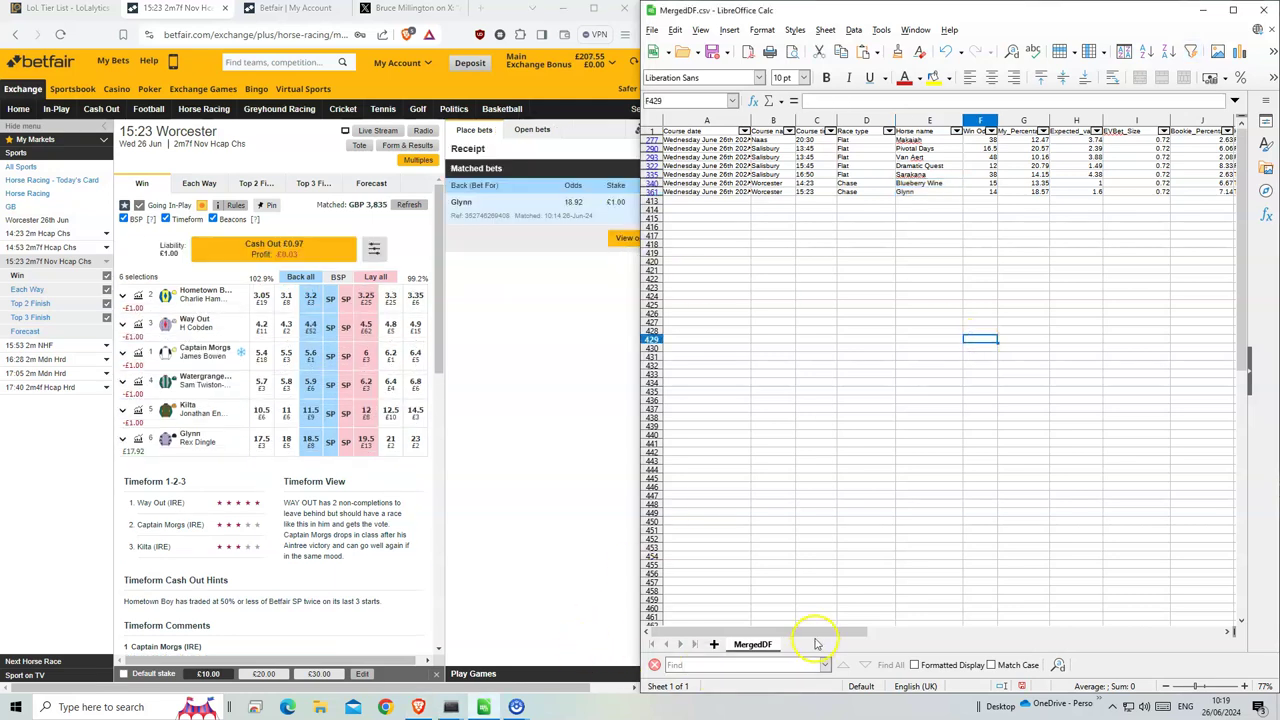
pyautogui.moveTo(805, 632); pyautogui.dragTo(942, 632)
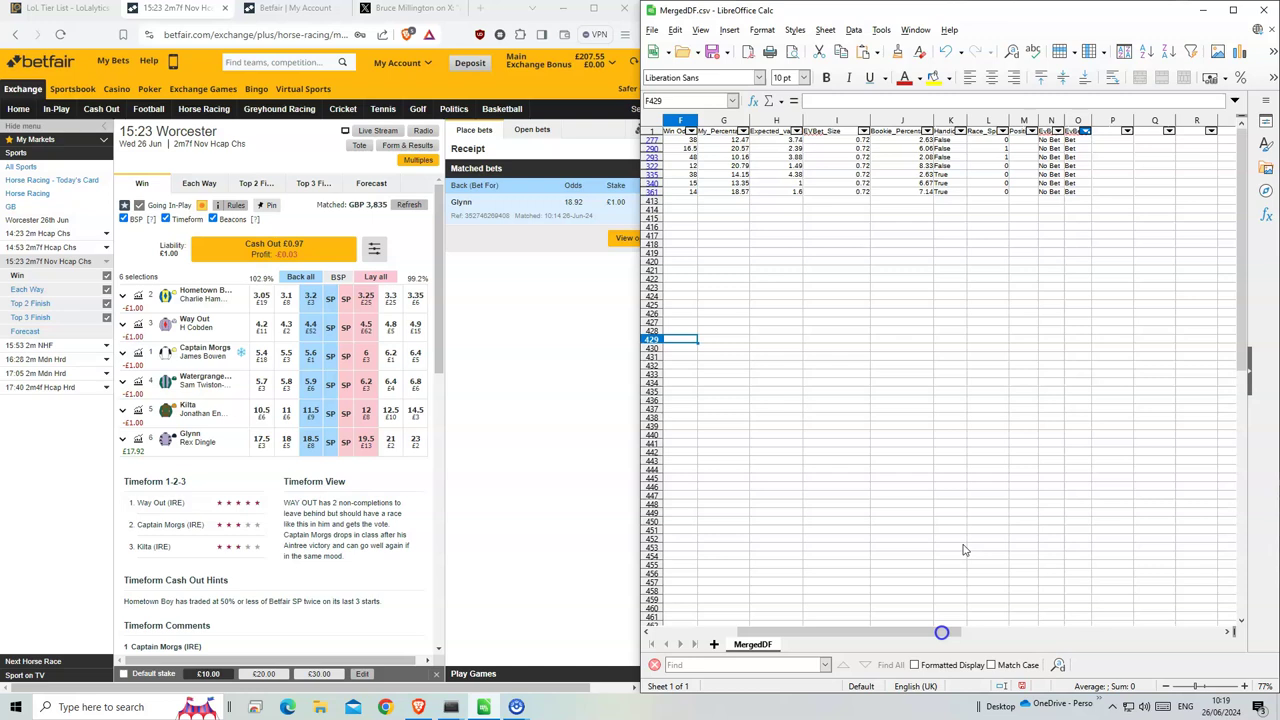
pyautogui.click(1085, 131)
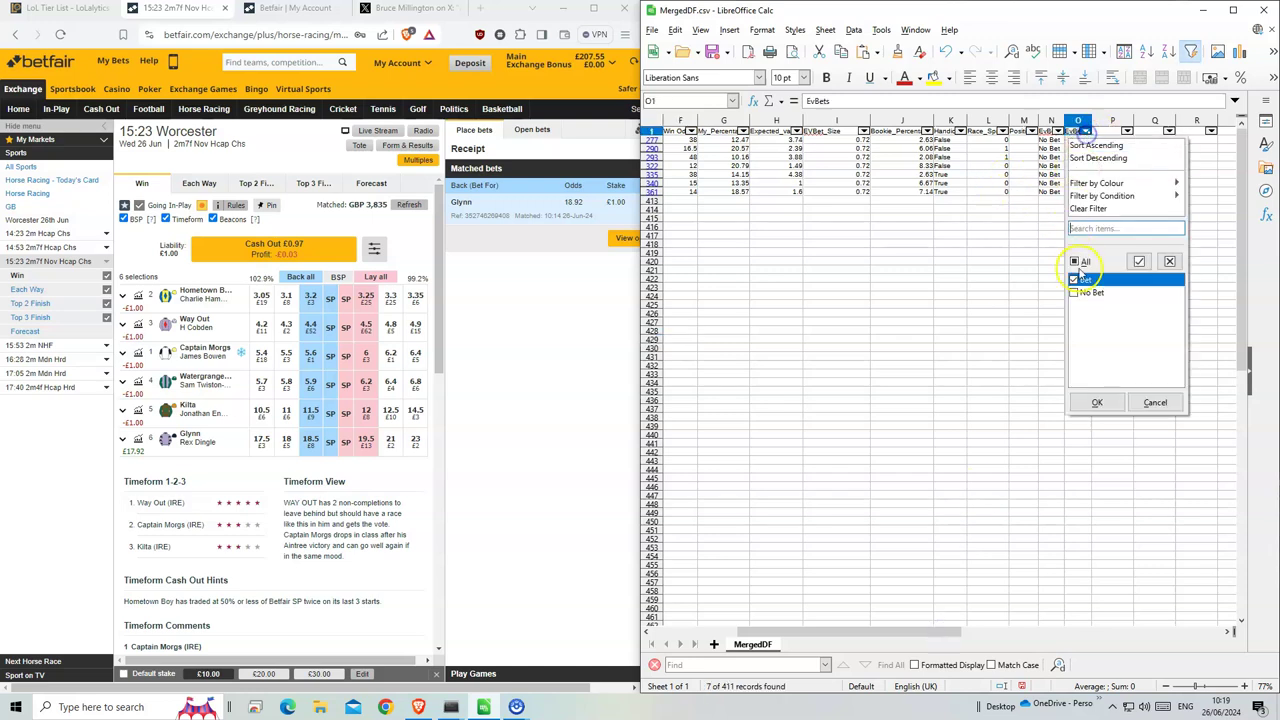
pyautogui.click(1088, 280)
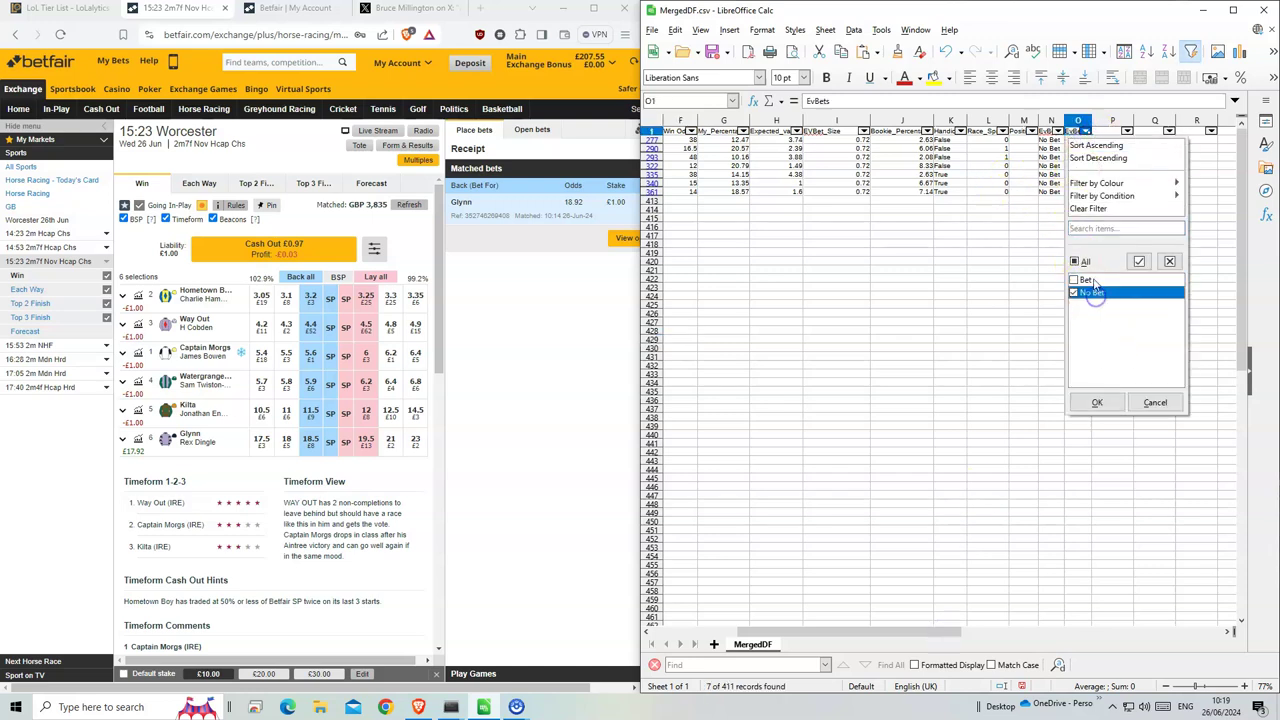
pyautogui.click(1097, 402)
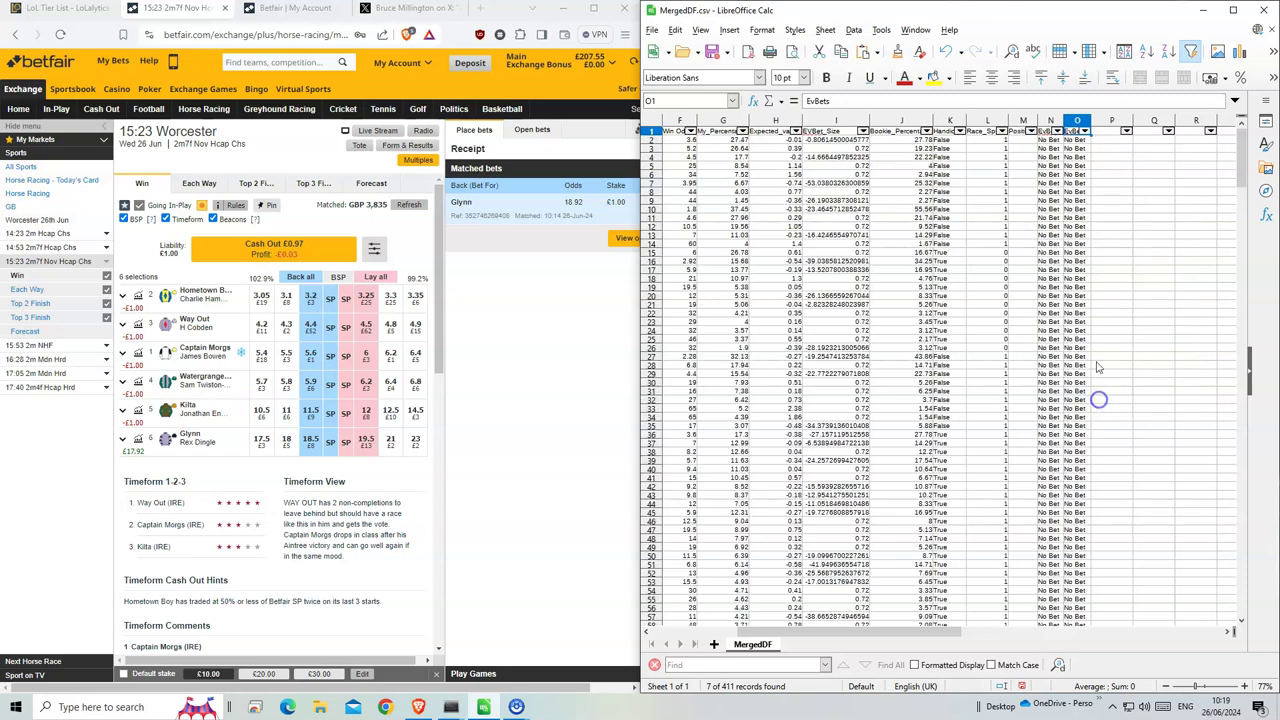
pyautogui.click(1057, 131)
pyautogui.click(945, 258)
pyautogui.click(900, 243)
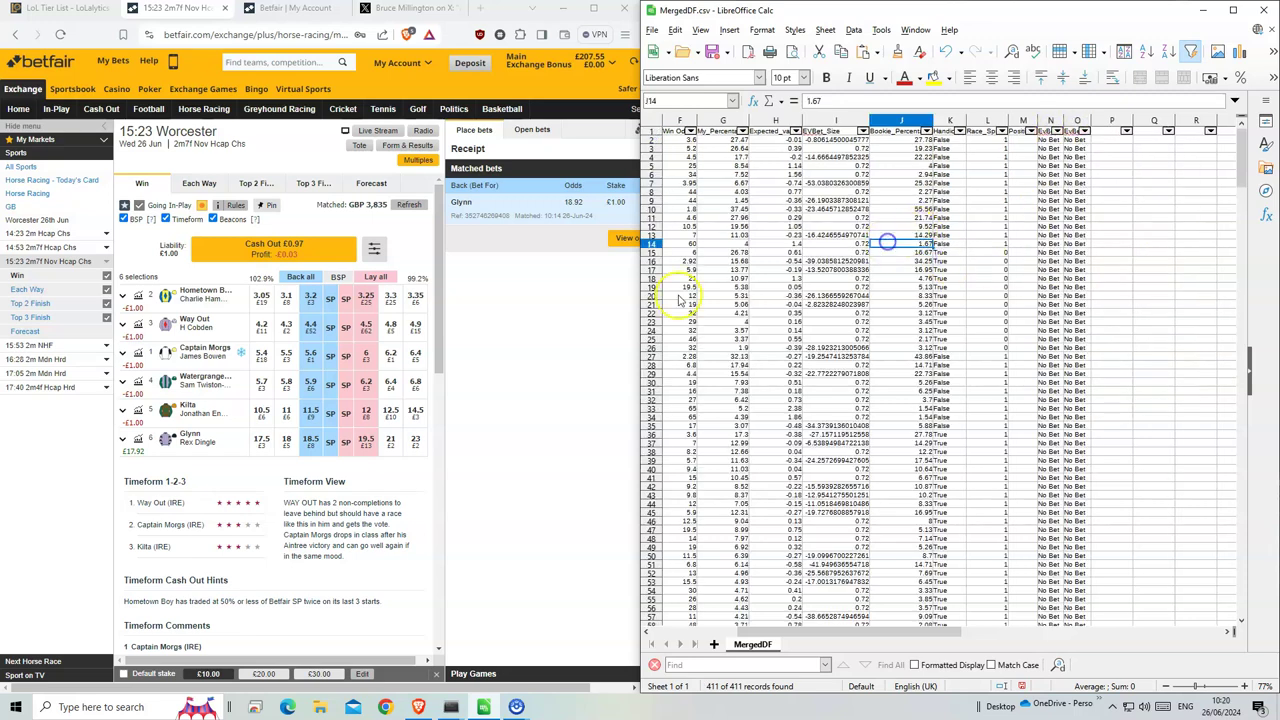
# Maximize Calc, filter column O back to Bet only, and select the Win Odds totalling 181.5
pyautogui.click(1233, 10)
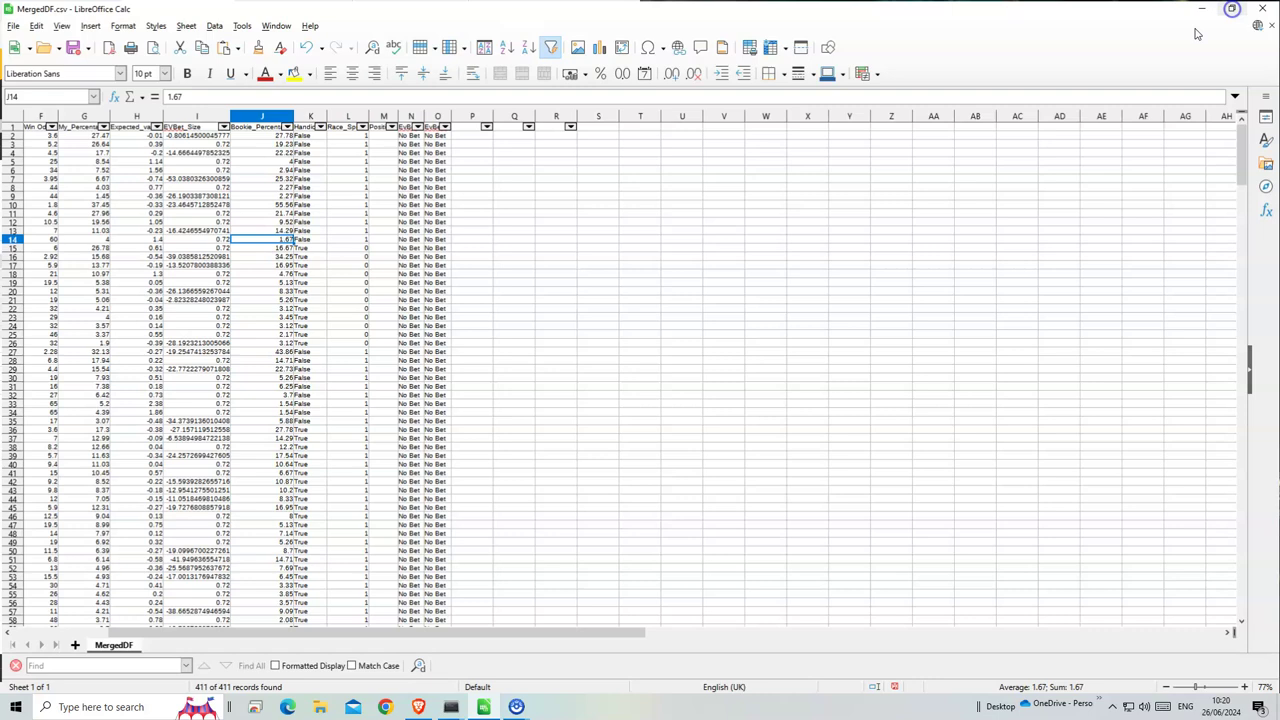
pyautogui.click(444, 125)
pyautogui.click(452, 274)
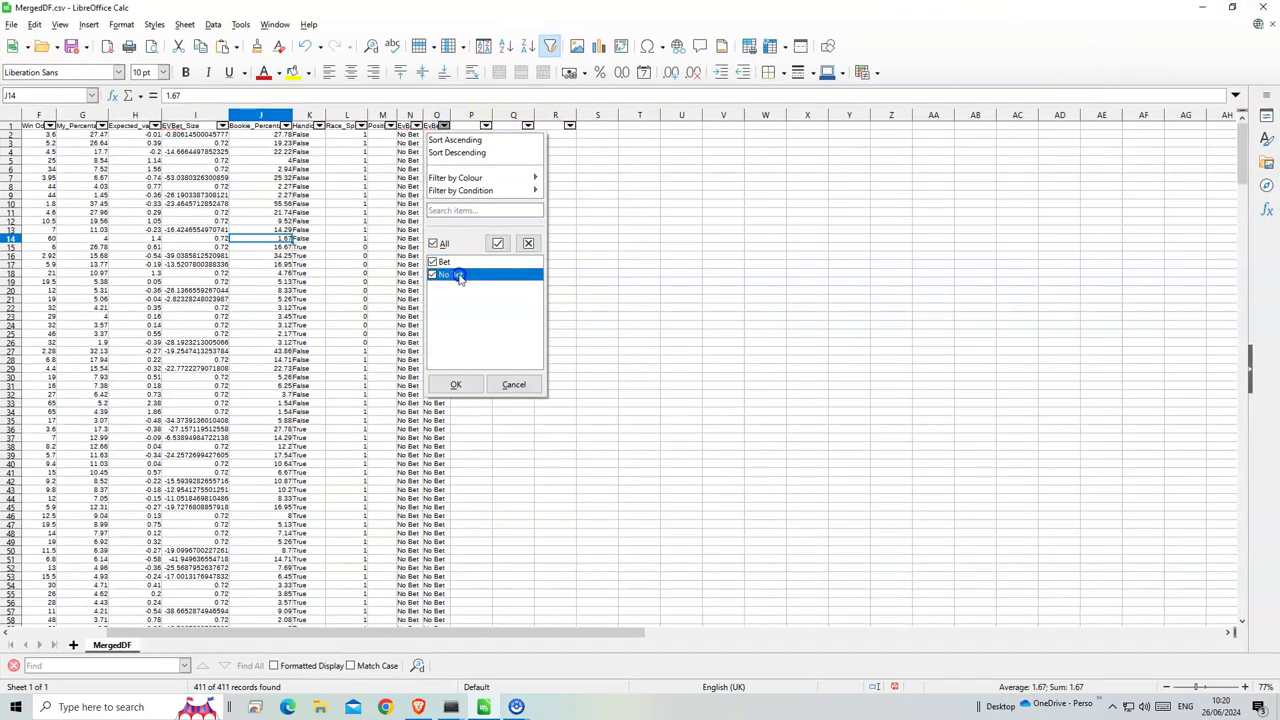
pyautogui.click(455, 384)
pyautogui.click(556, 377)
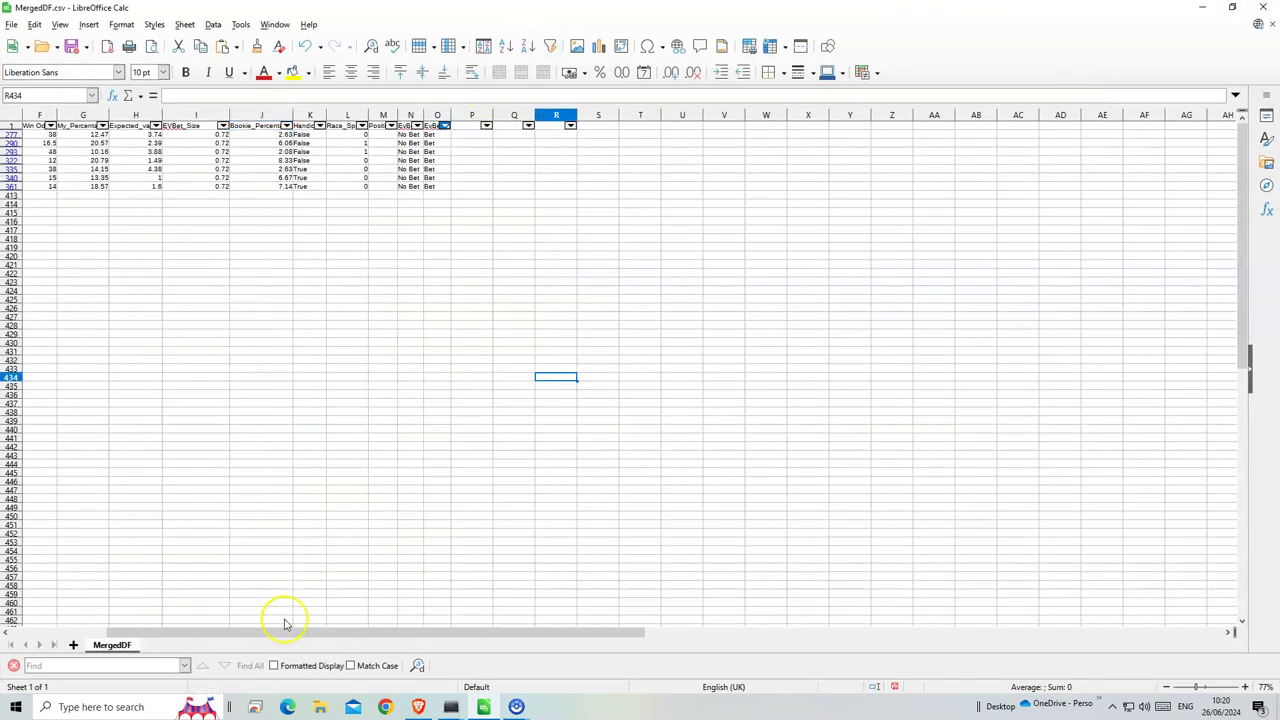
pyautogui.moveTo(276, 638); pyautogui.dragTo(45, 633)
pyautogui.click(288, 246)
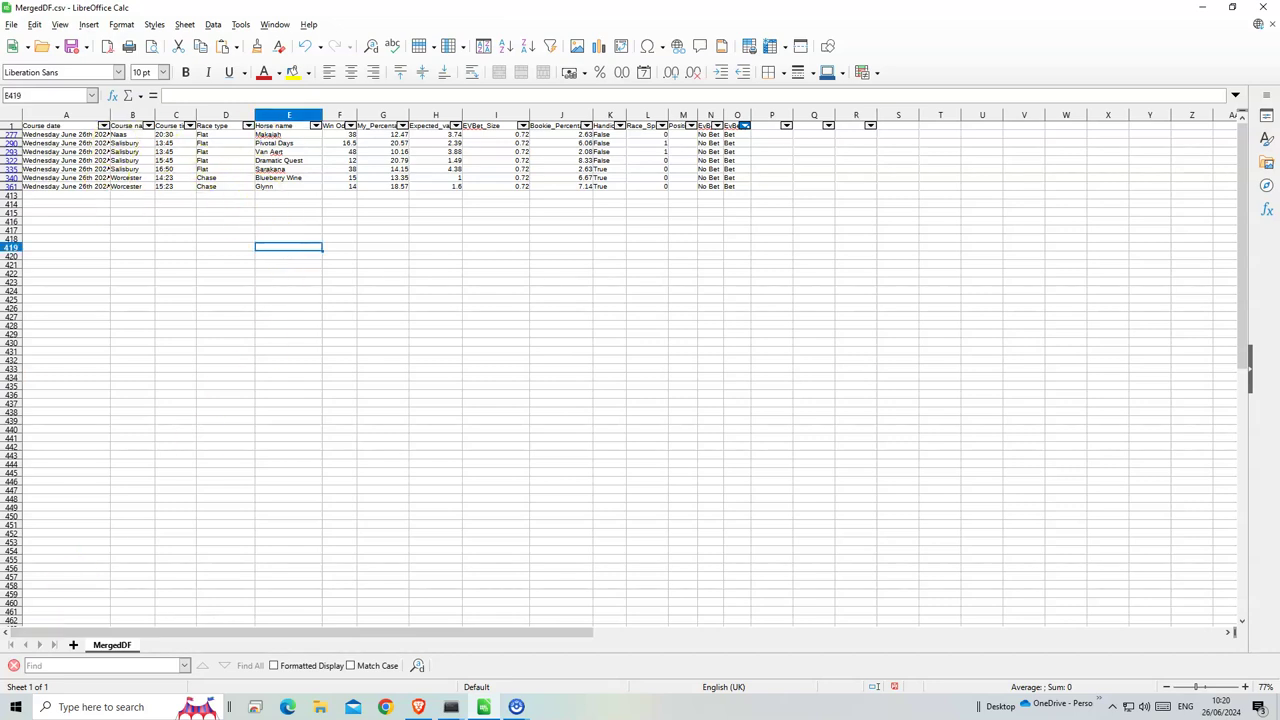
pyautogui.moveTo(340, 134); pyautogui.dragTo(343, 188)
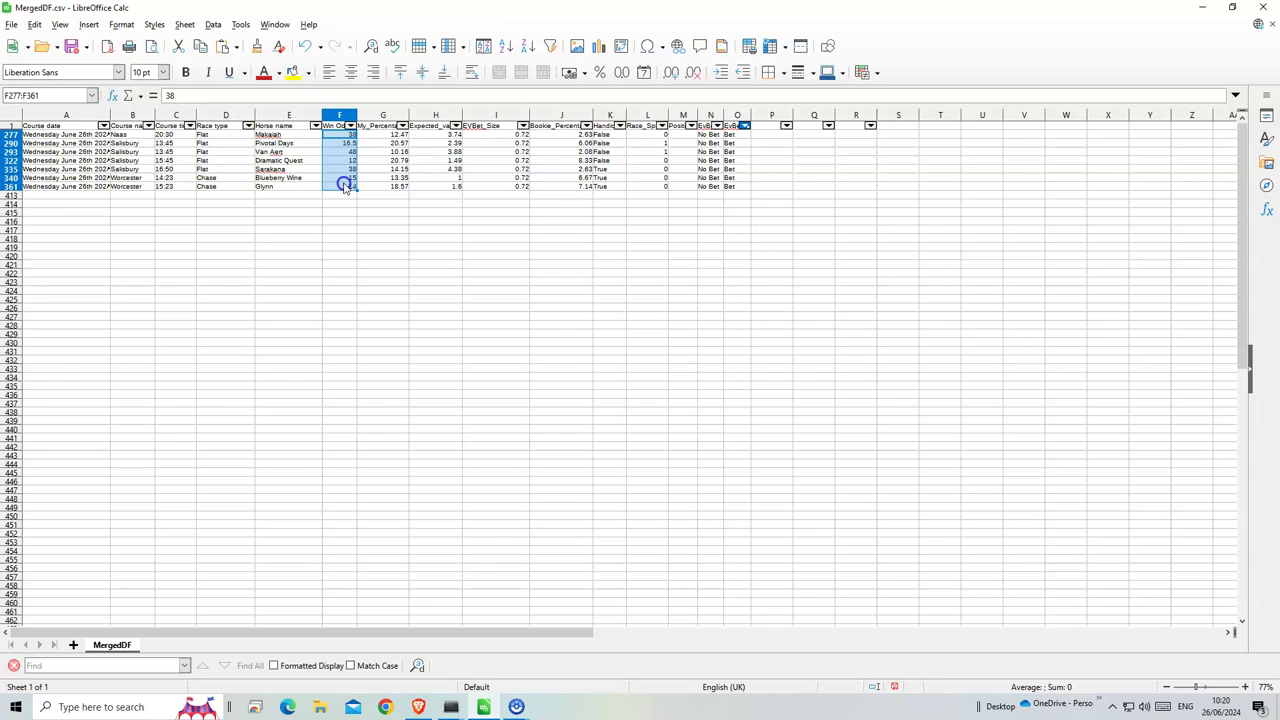